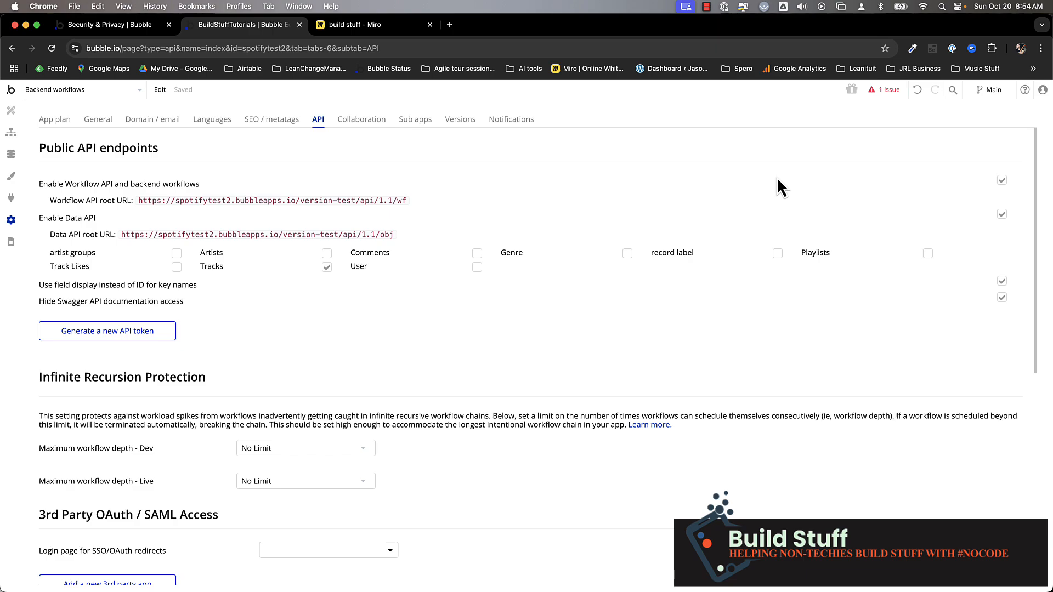
# - Create a new untitled request in Postman and switch its method from GET to POST
pyautogui.click(815, 587)
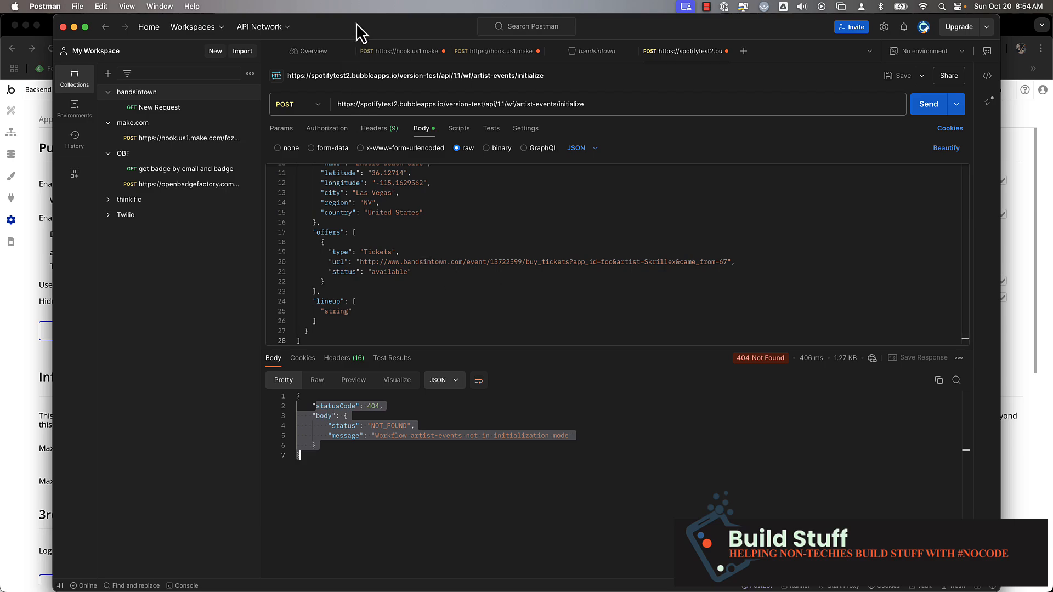
pyautogui.click(743, 51)
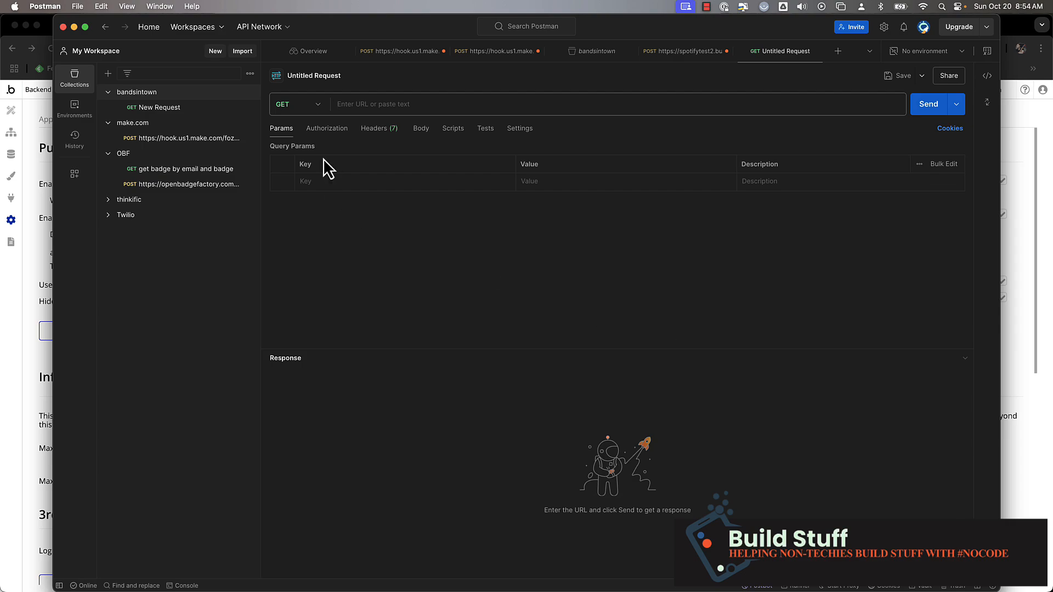
pyautogui.click(318, 112)
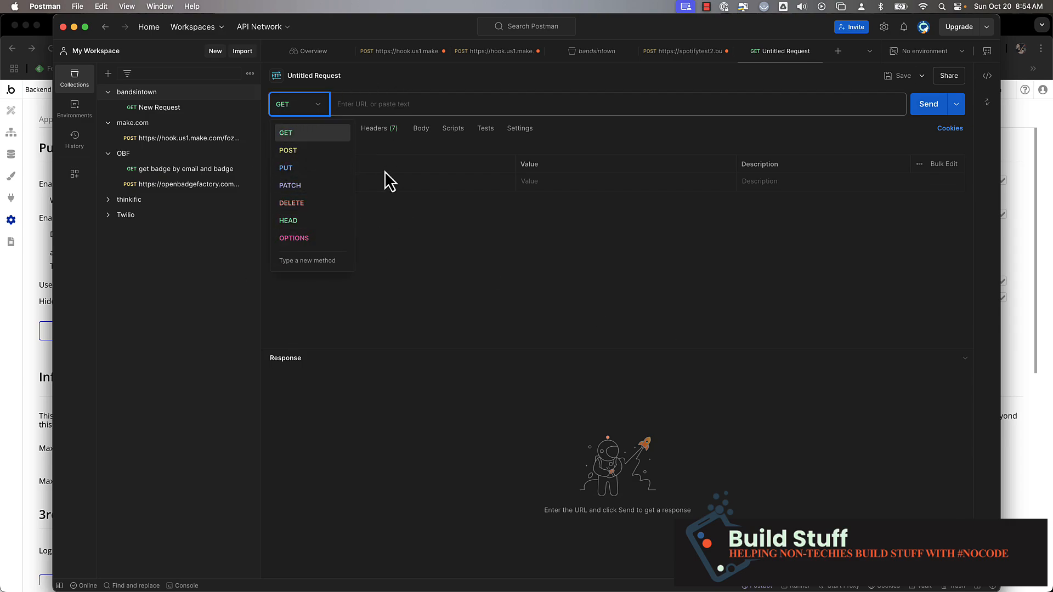
pyautogui.click(318, 150)
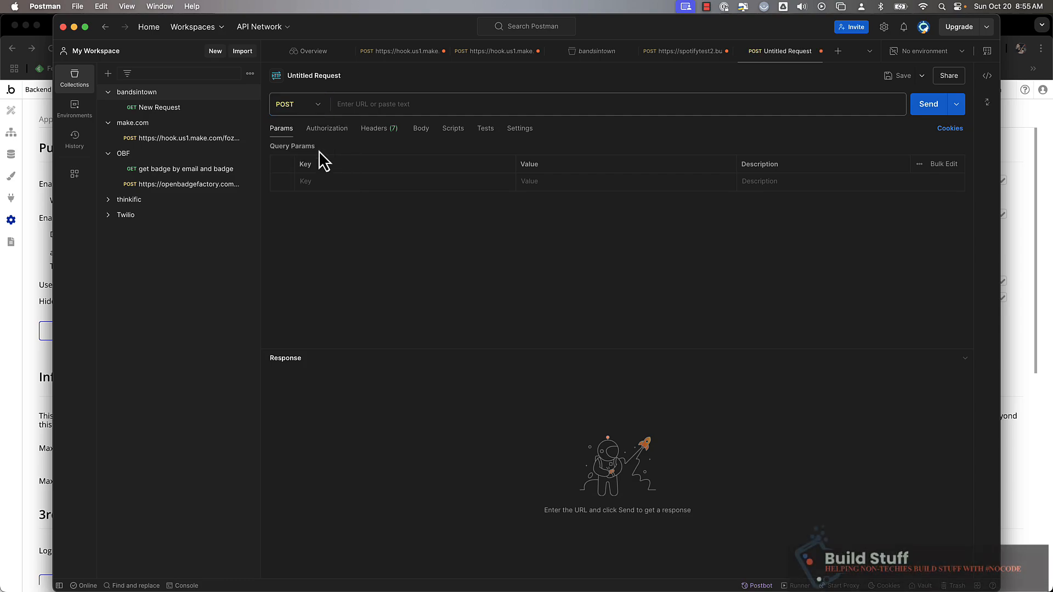
pyautogui.click(12, 314)
# - Paste Bubble's Workflow API root URL ending /api/1.1/wf into Postman and send it, getting 404 Not Found
pyautogui.tripleClick(206, 202)
pyautogui.press('super+c')
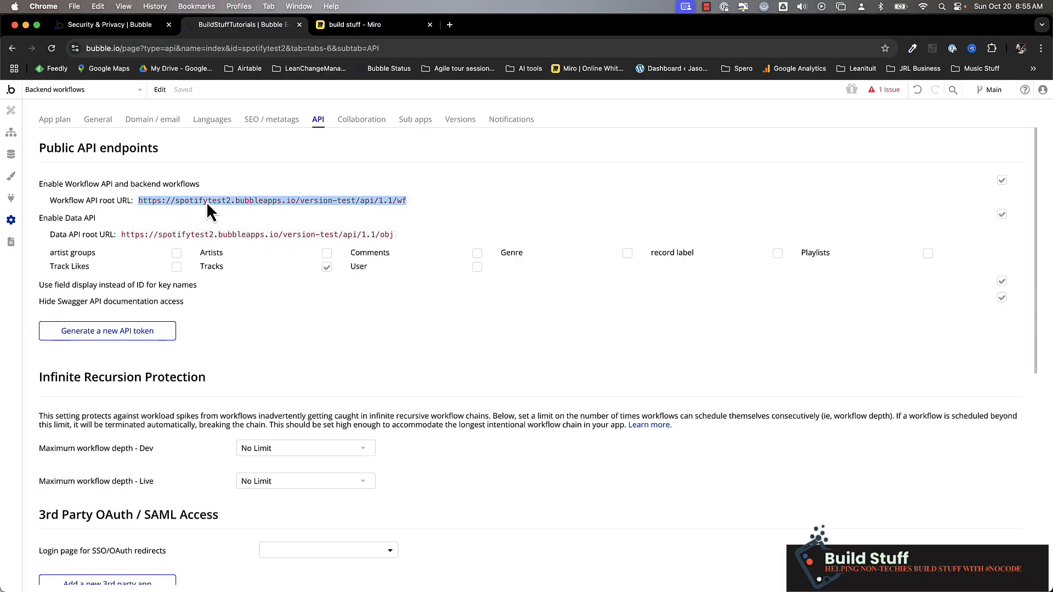
pyautogui.press('super+Tab')
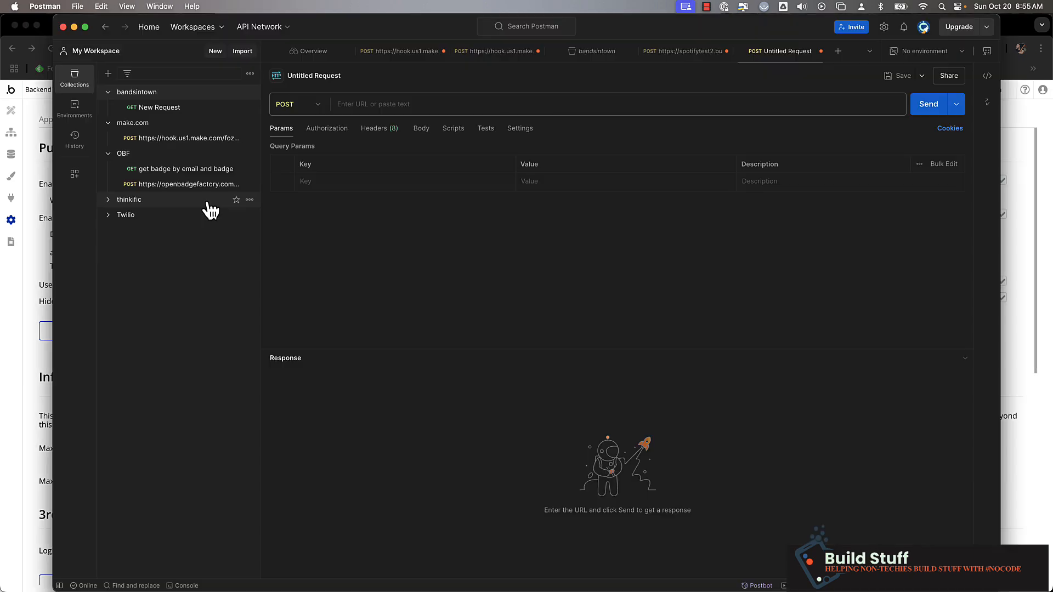
pyautogui.click(382, 104)
pyautogui.press('super+v')
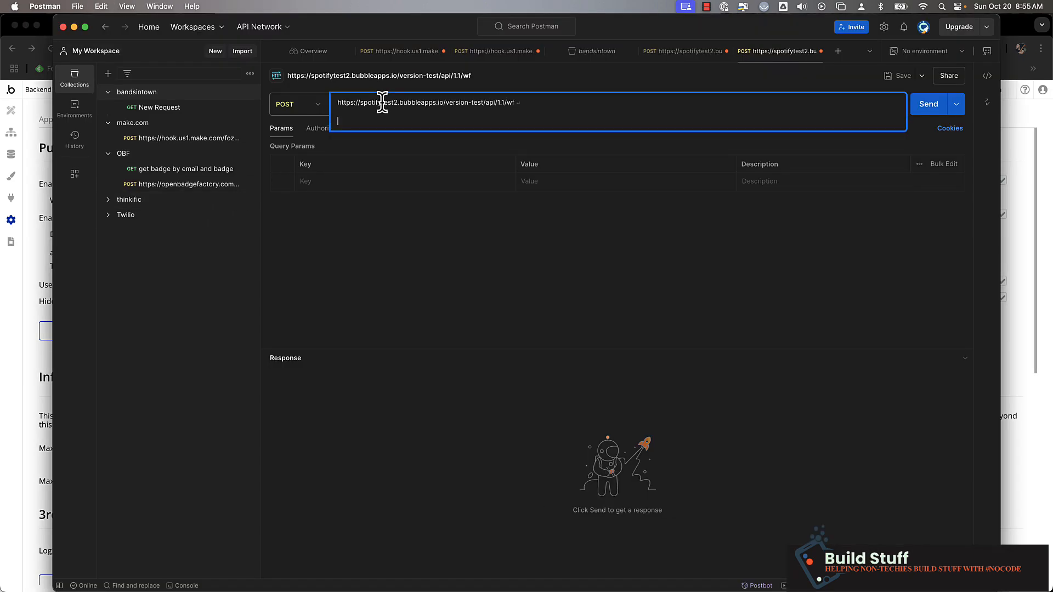
pyautogui.click(444, 282)
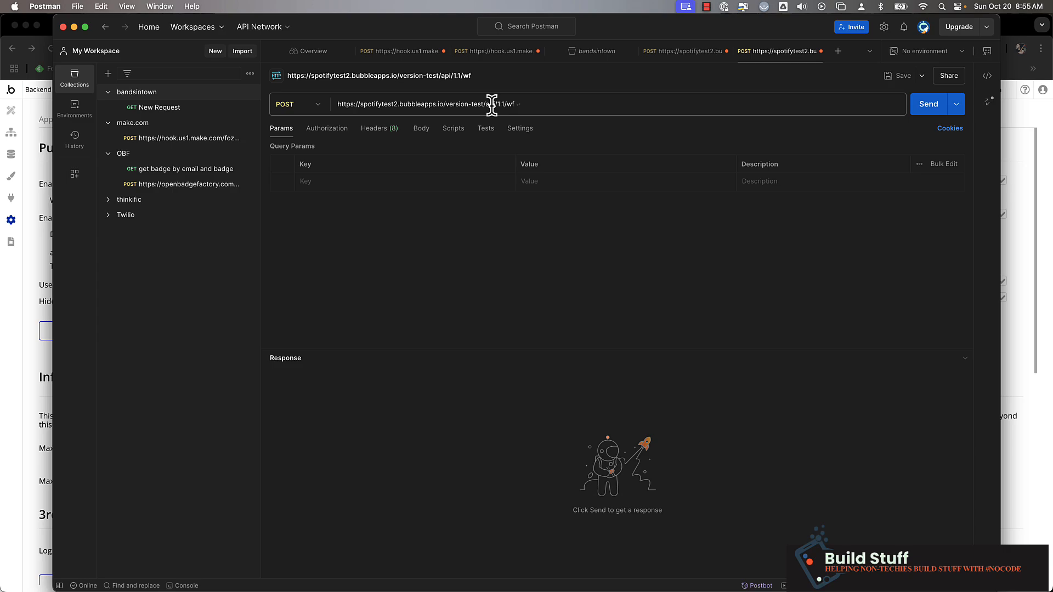
pyautogui.click(929, 104)
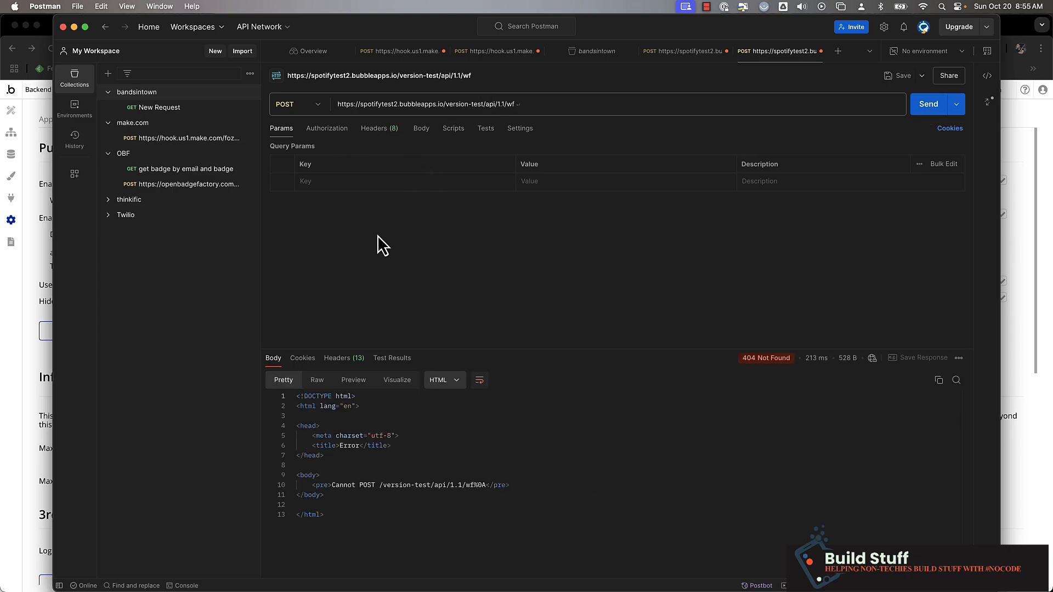
pyautogui.tripleClick(375, 508)
pyautogui.press('super+a')
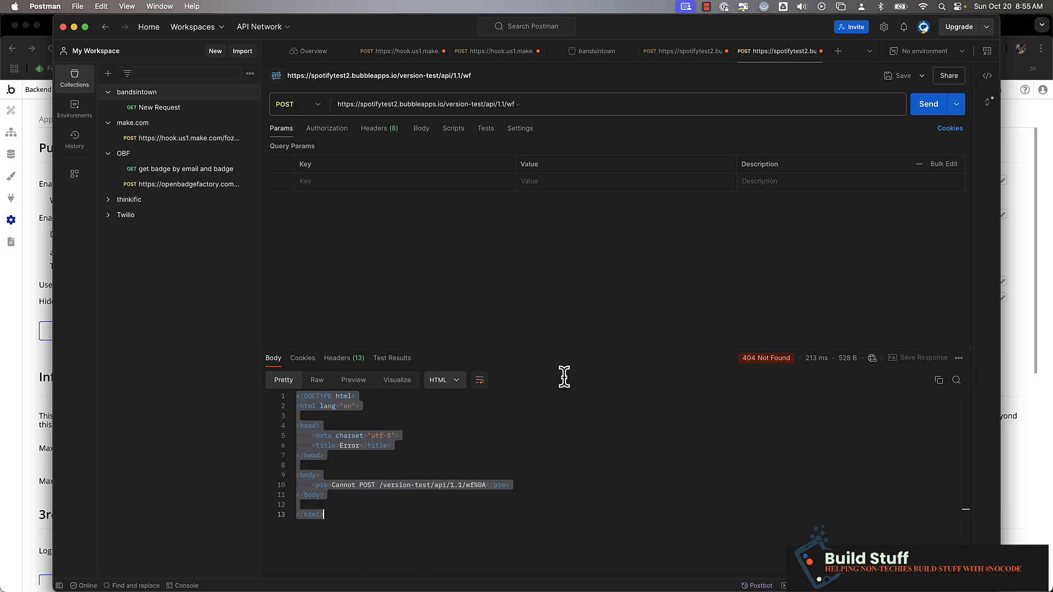
pyautogui.click(544, 97)
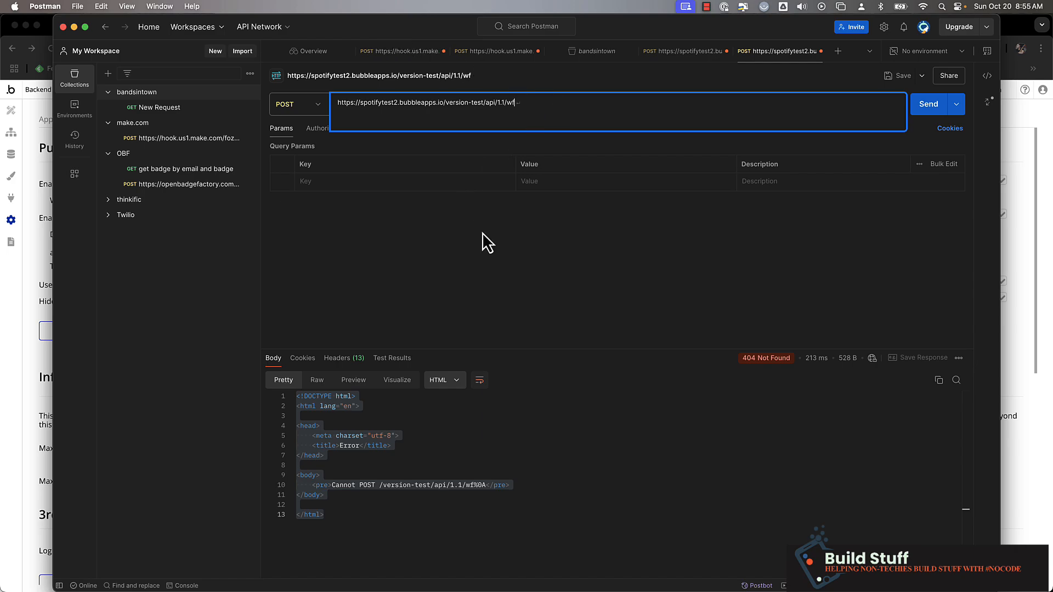
# - Open the artist-events backend workflow and tick 'Ignore privacy rules when running the workflow'
pyautogui.click(9, 324)
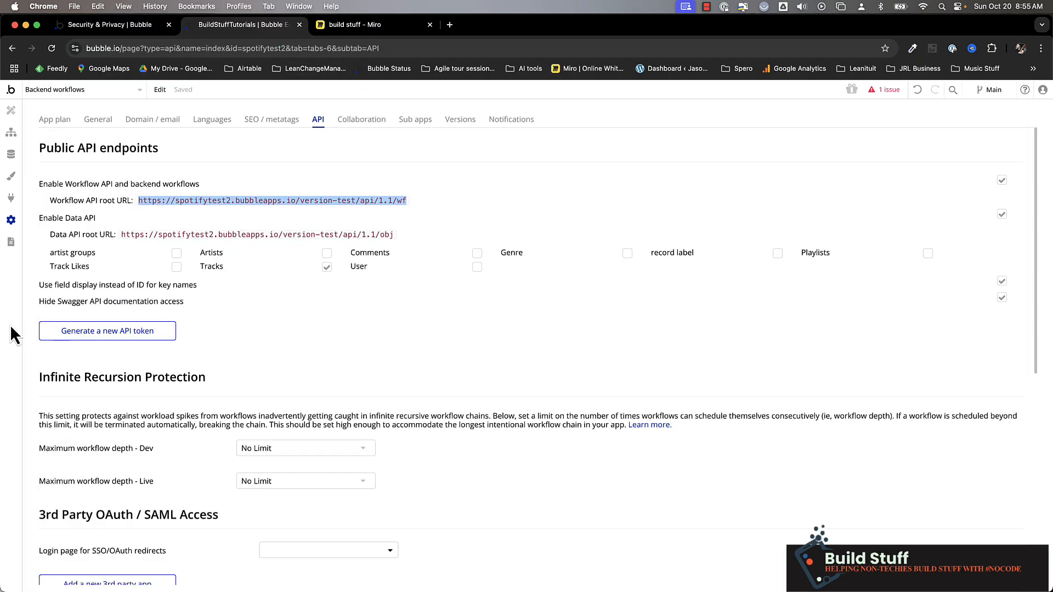
pyautogui.click(82, 91)
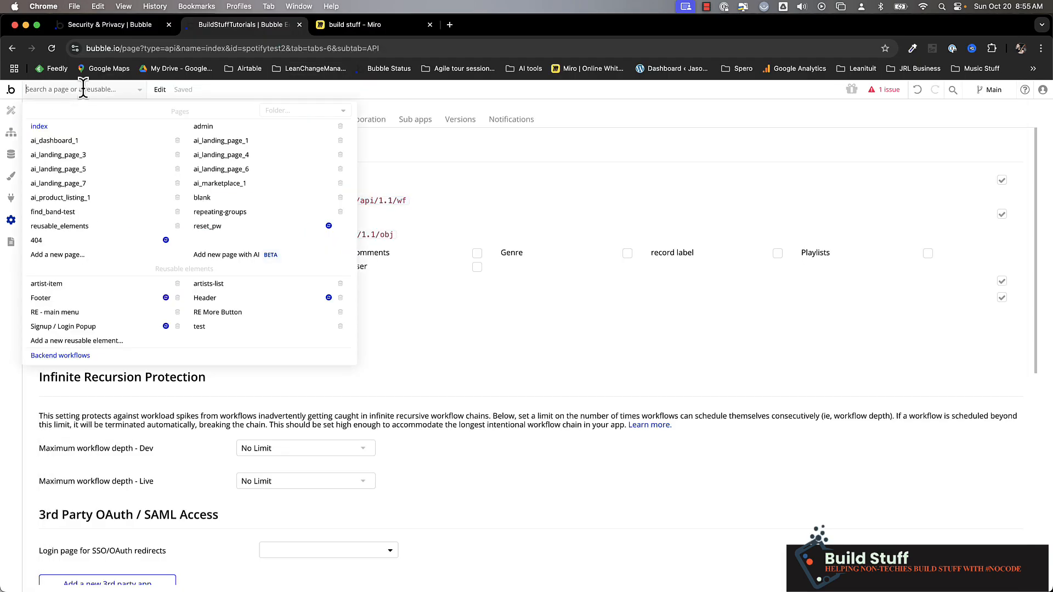
pyautogui.click(72, 359)
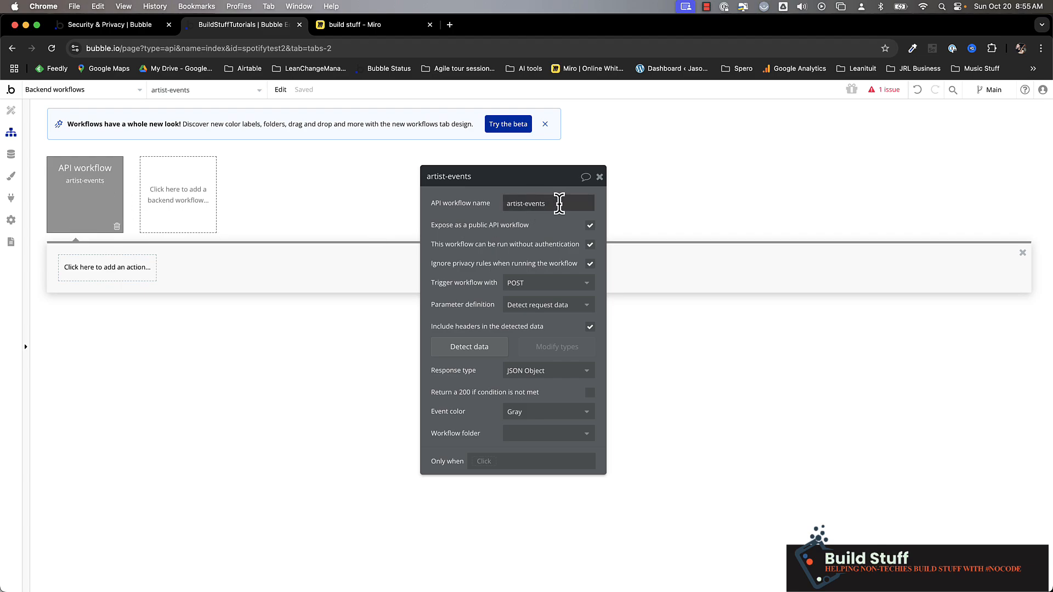
pyautogui.doubleClick(559, 204)
pyautogui.tripleClick(559, 203)
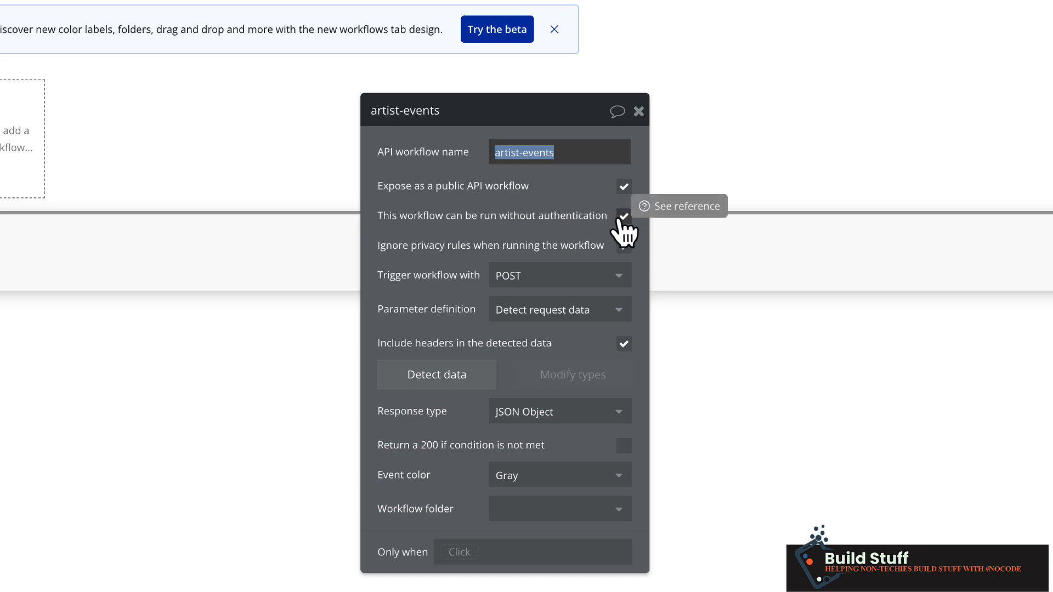
pyautogui.click(625, 248)
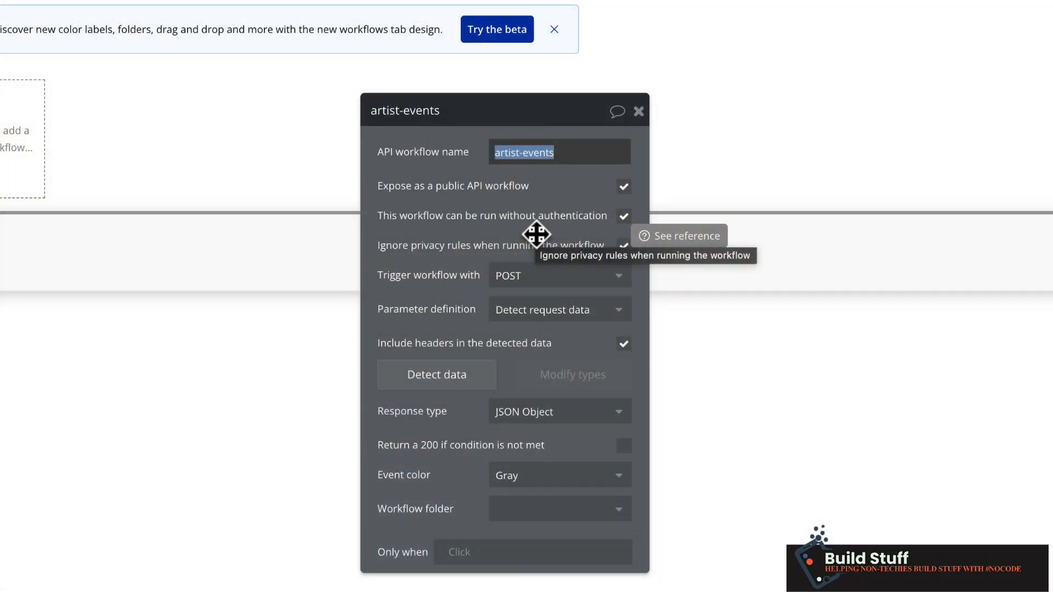
pyautogui.click(424, 317)
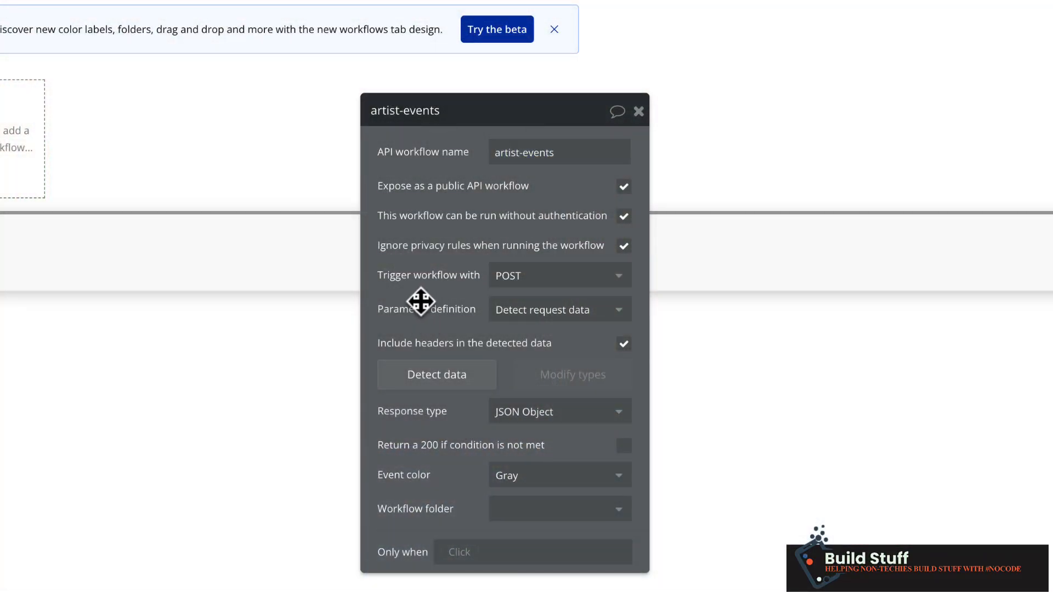
pyautogui.click(619, 285)
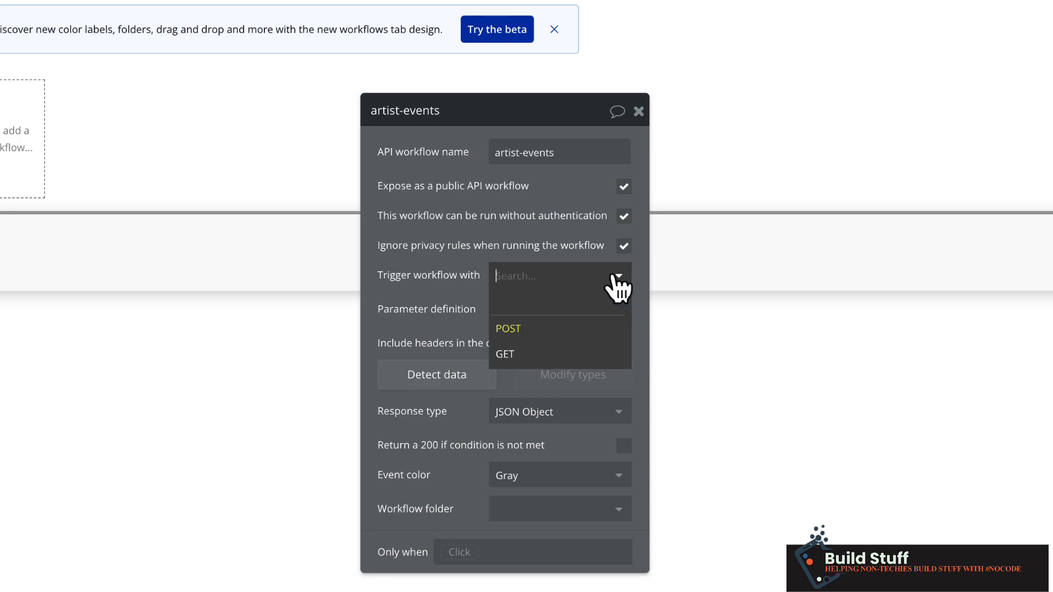
pyautogui.click(518, 328)
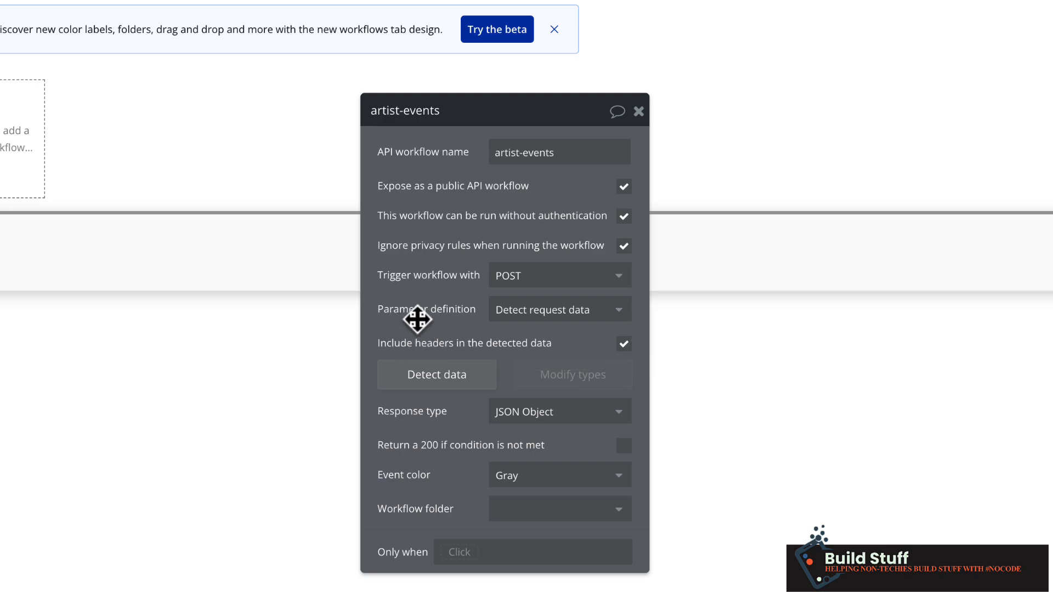
pyautogui.click(610, 325)
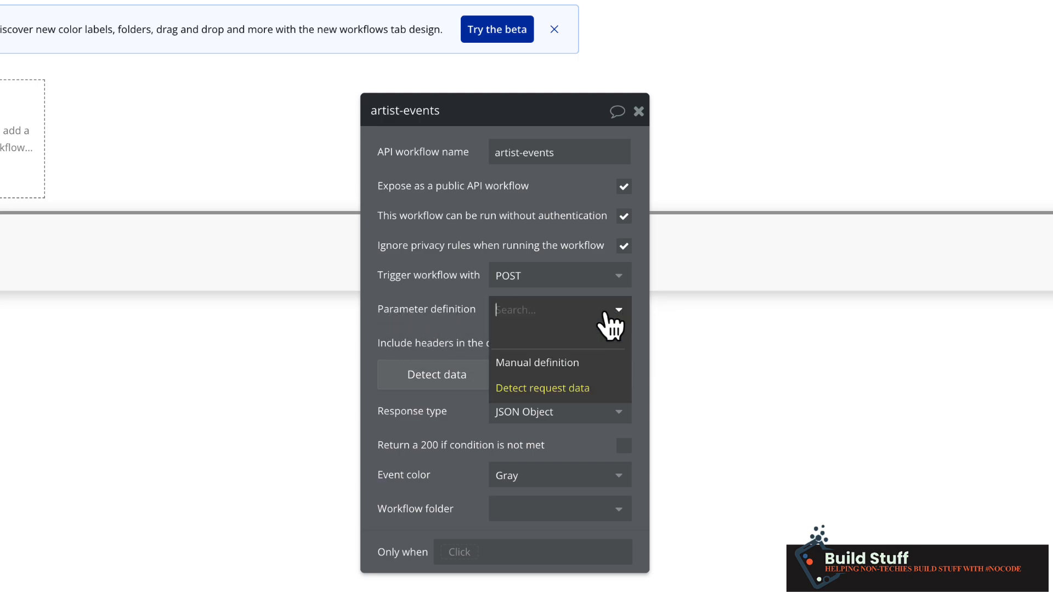
pyautogui.click(536, 363)
pyautogui.doubleClick(445, 355)
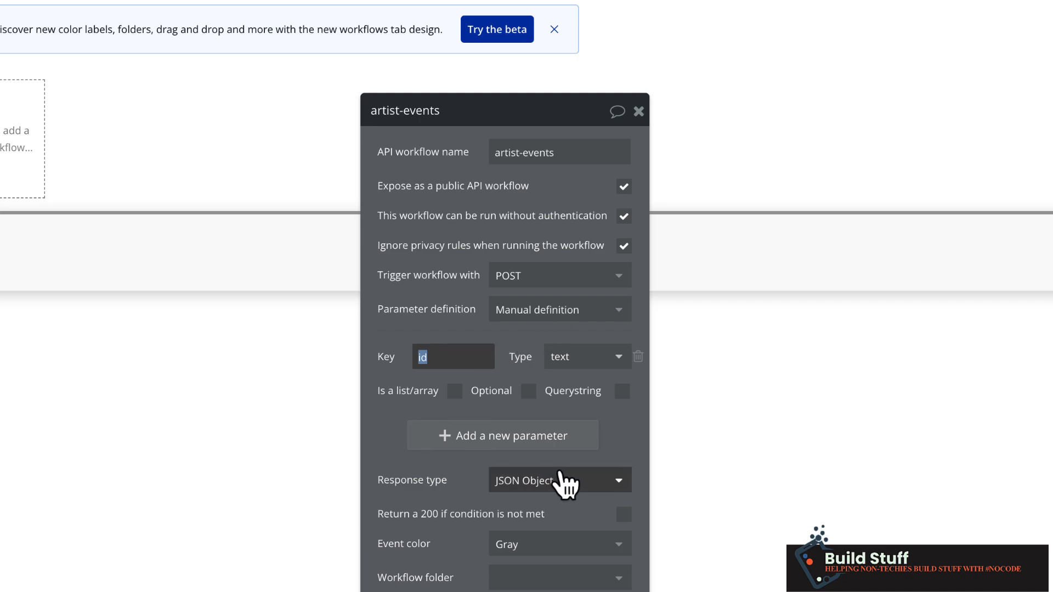
pyautogui.click(637, 357)
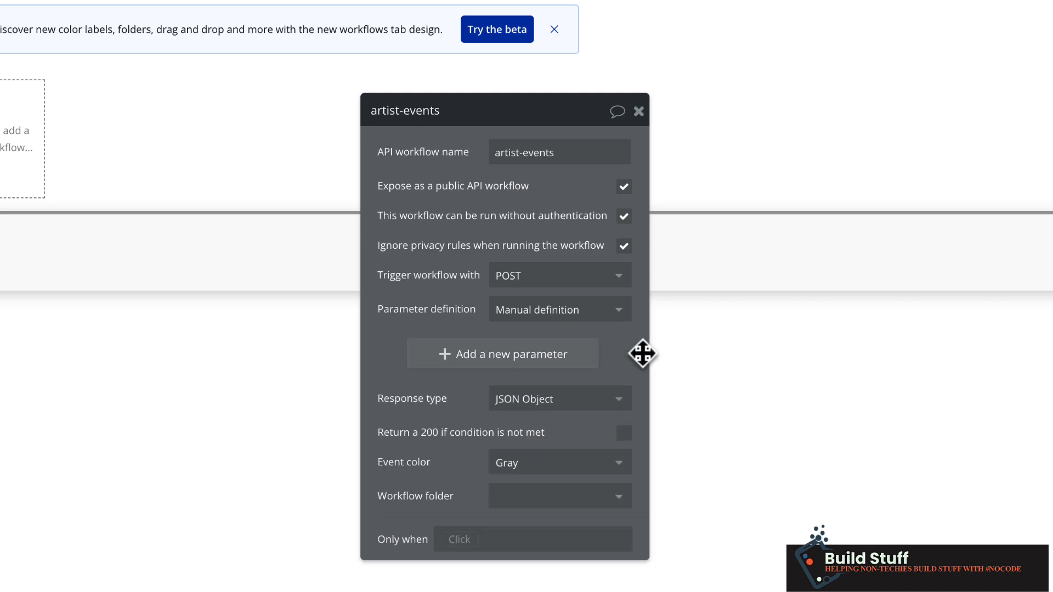
pyautogui.click(534, 311)
pyautogui.click(544, 389)
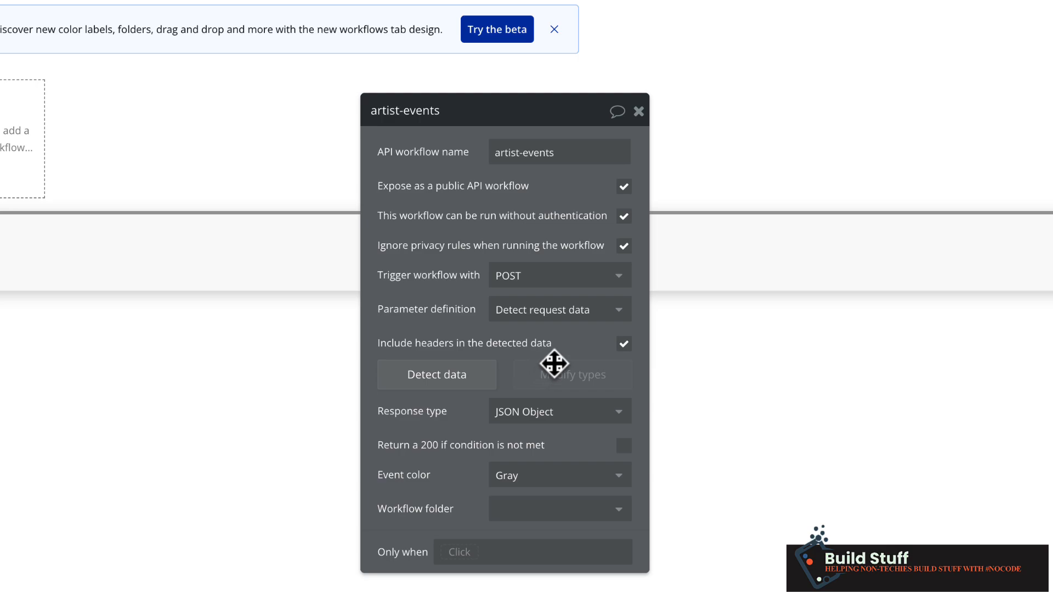
pyautogui.click(624, 343)
pyautogui.click(625, 344)
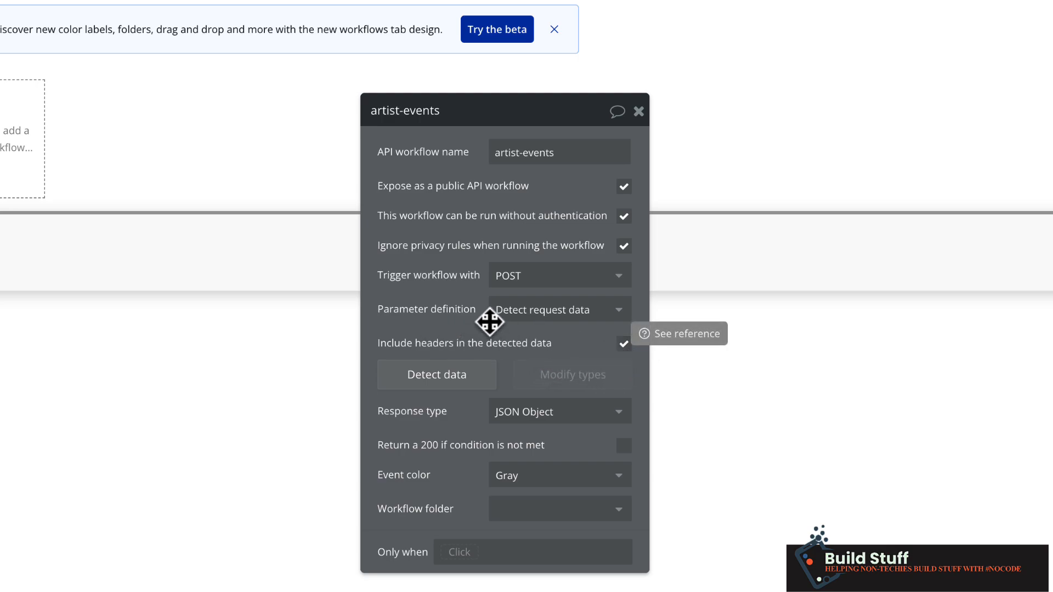
# - Start Detect data on artist-events and copy its /artist-events/initialize URL from the popup
pyautogui.click(432, 377)
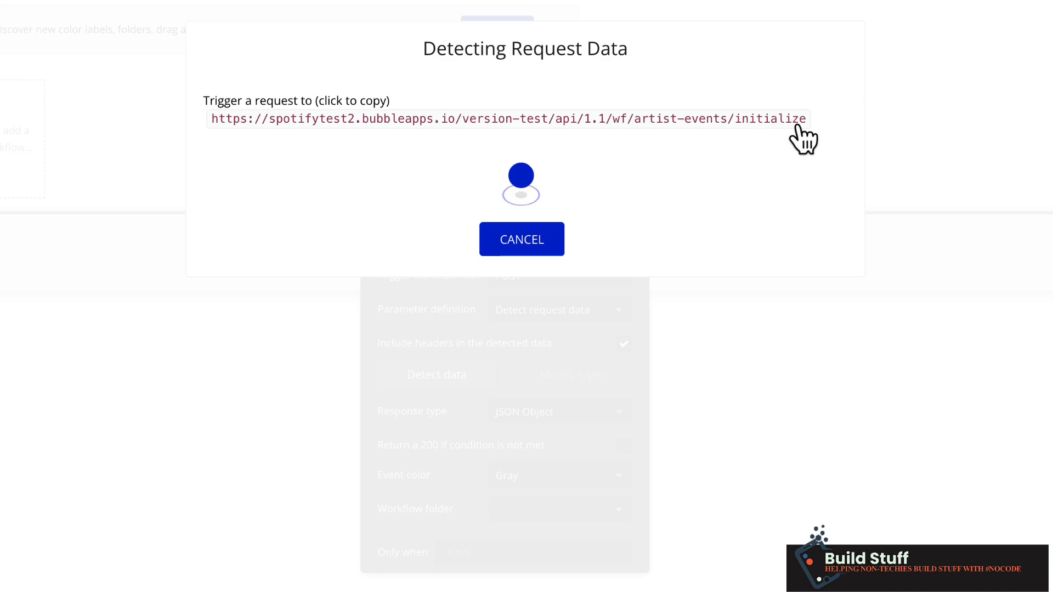
pyautogui.click(675, 123)
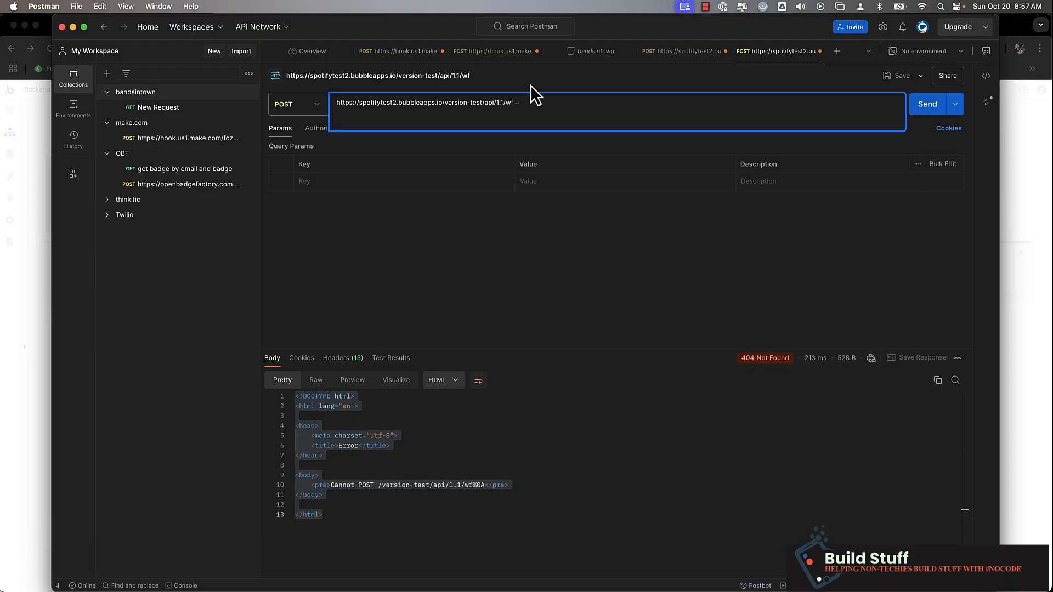
# - Replace the Postman URL with the /artist-events/initialize endpoint and send, receiving 200 OK
pyautogui.press('super+a')
pyautogui.write('https://spotifytest2.bubbleapps.io/version-test/api/1.1/wf/artist-events/initialize')
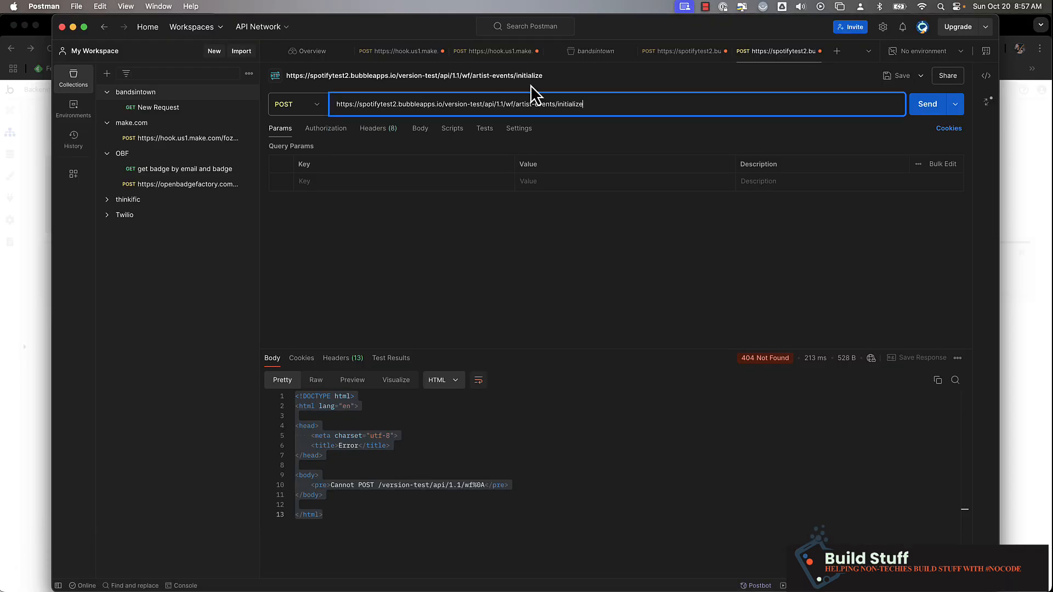
pyautogui.click(547, 280)
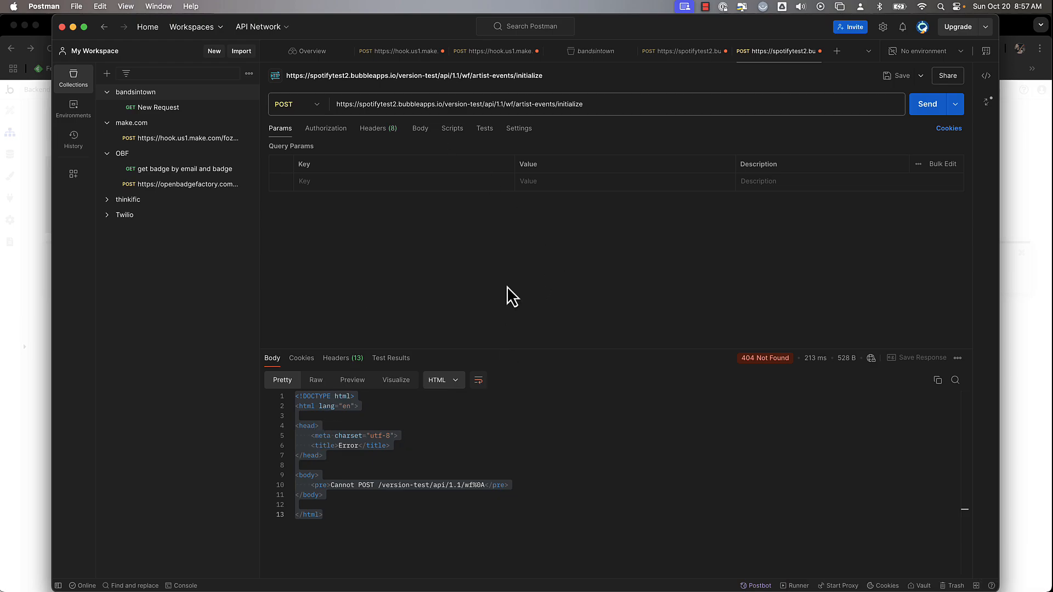
pyautogui.click(923, 111)
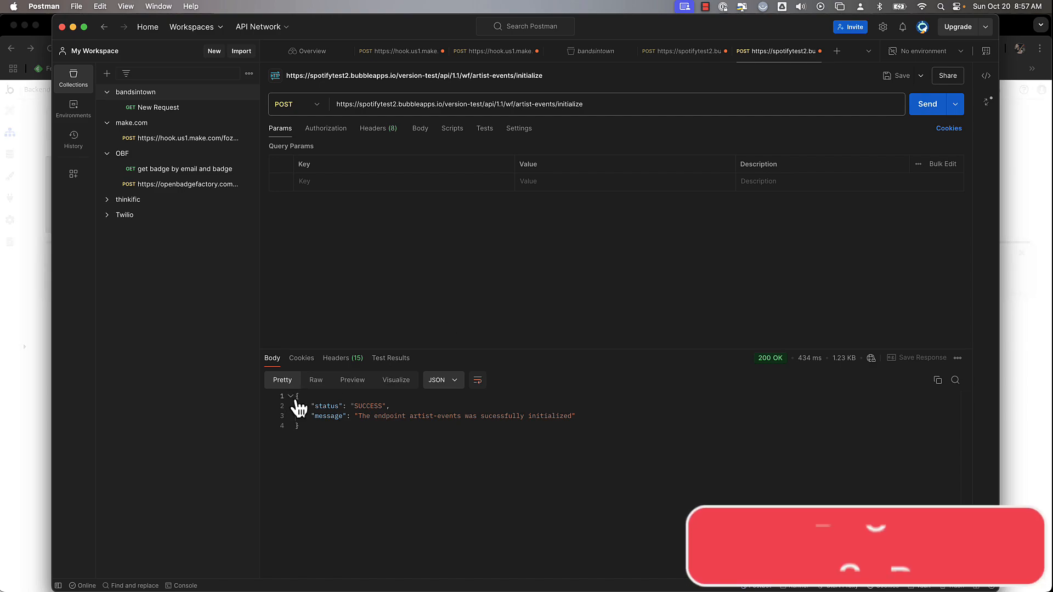
pyautogui.moveTo(295, 396); pyautogui.dragTo(380, 441)
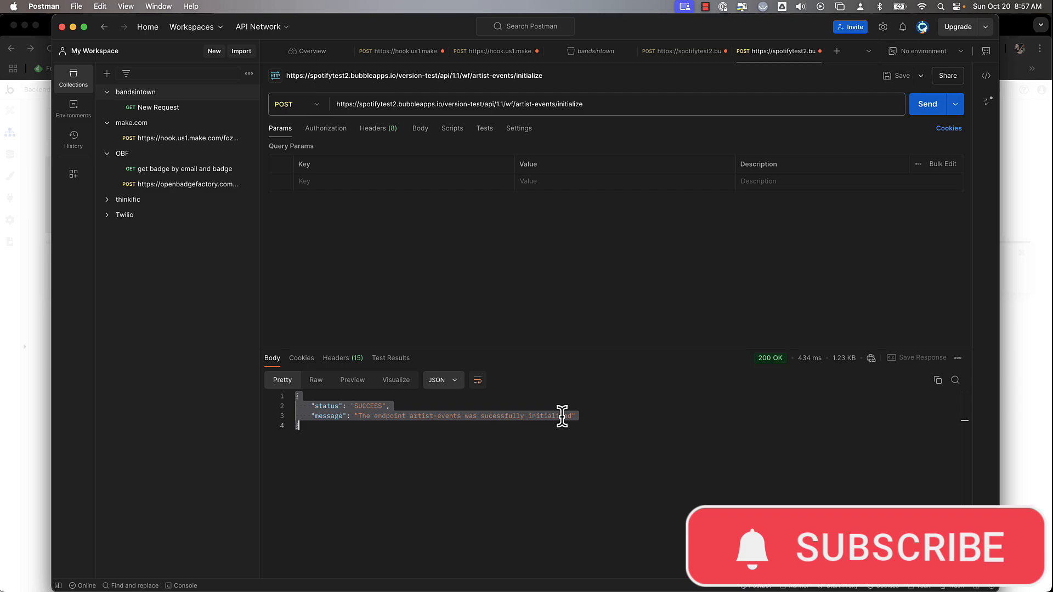
pyautogui.click(30, 218)
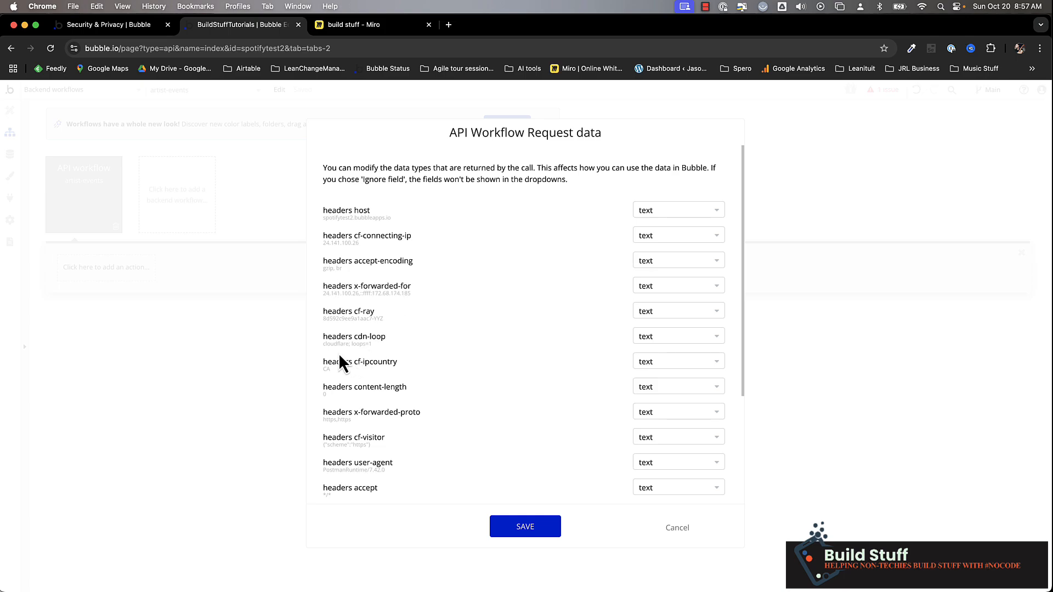
# - Review the detected headers-only request data and its raw JSON, then cancel without saving
pyautogui.scroll(-5, 338, 353)
pyautogui.scroll(-1, 338, 328)
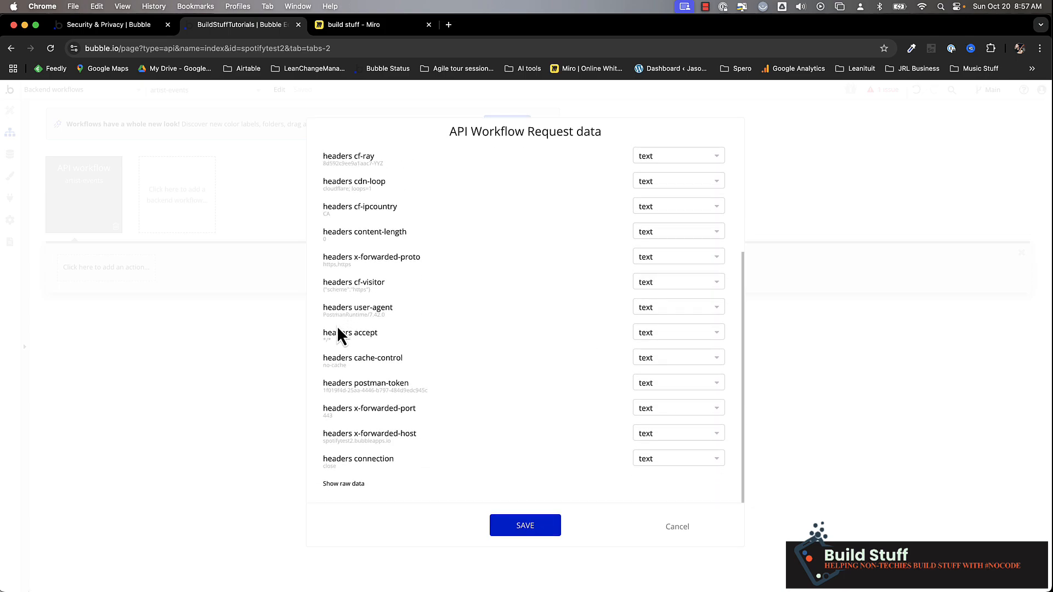
pyautogui.click(344, 485)
pyautogui.scroll(-5, 344, 490)
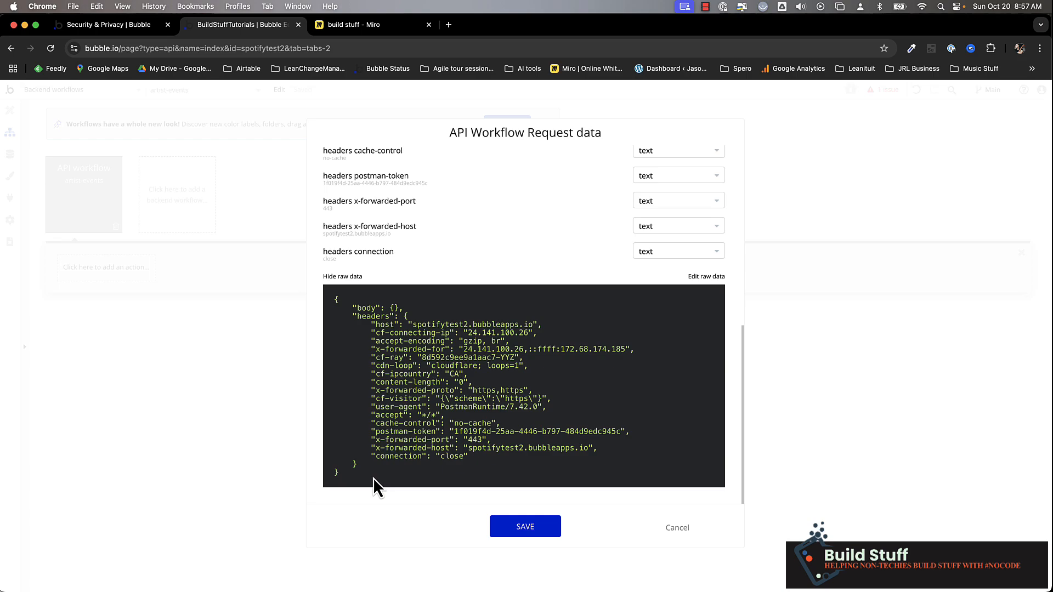
pyautogui.click(678, 529)
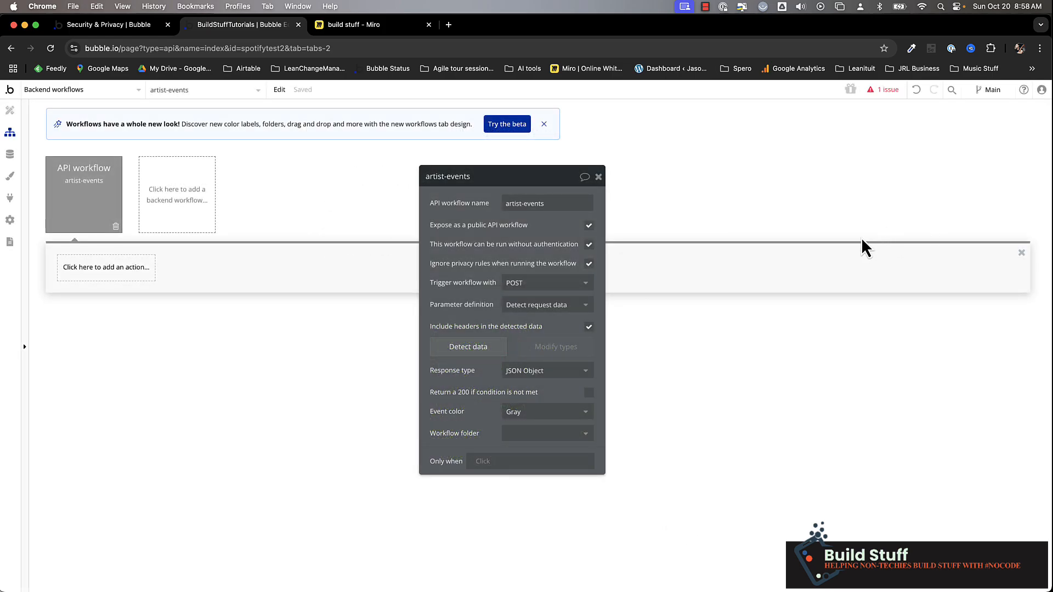
pyautogui.hotkey('ctrl', 'Up')
# - Copy the Bandsintown example artist-events response JSON from SwaggerHub and switch to Postman
pyautogui.click(877, 233)
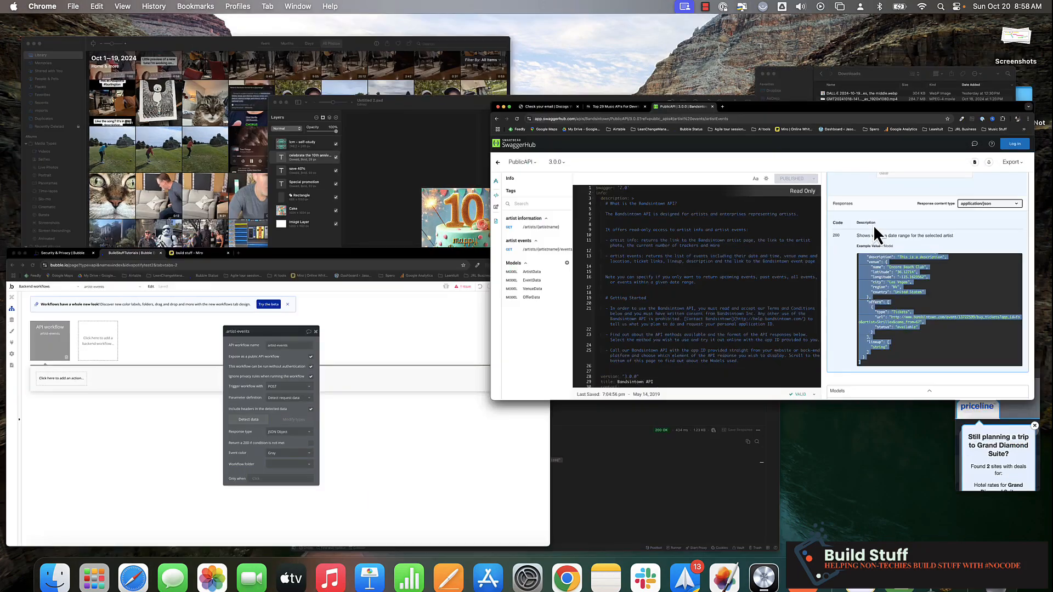
pyautogui.scroll(3, 678, 378)
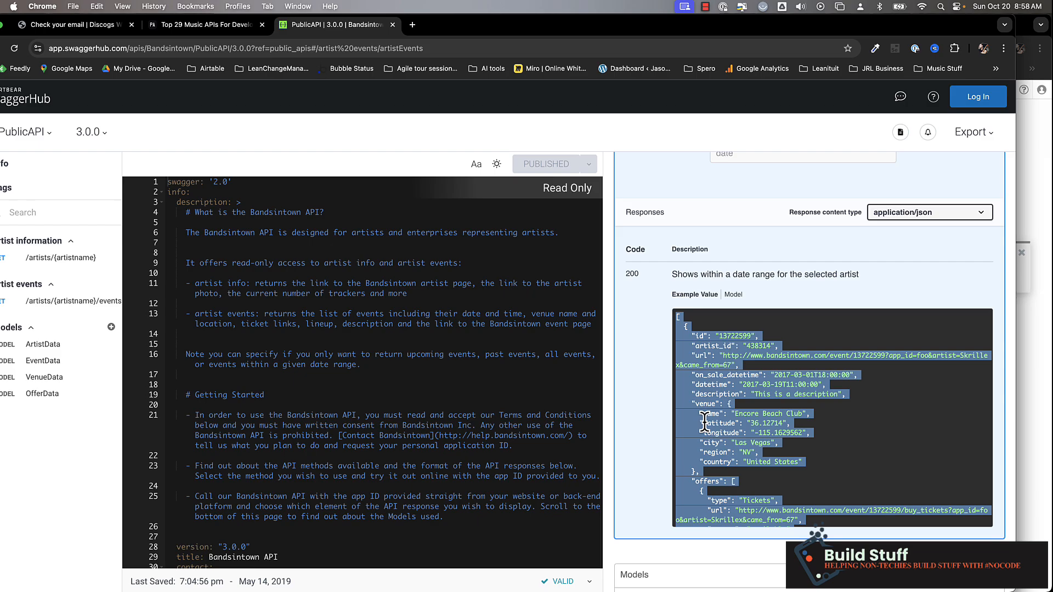
pyautogui.rightClick(712, 402)
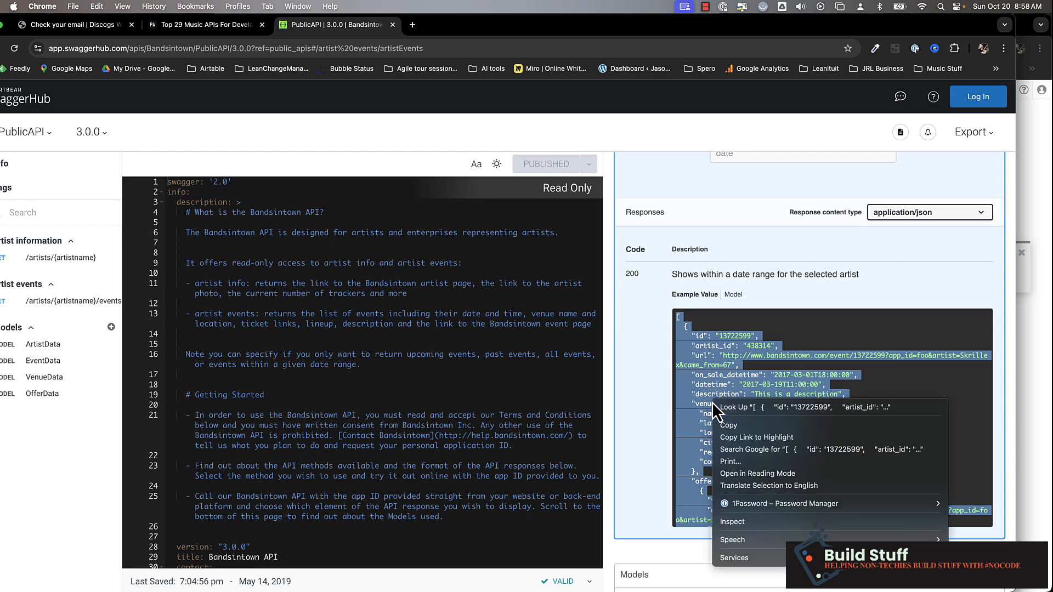
pyautogui.click(749, 424)
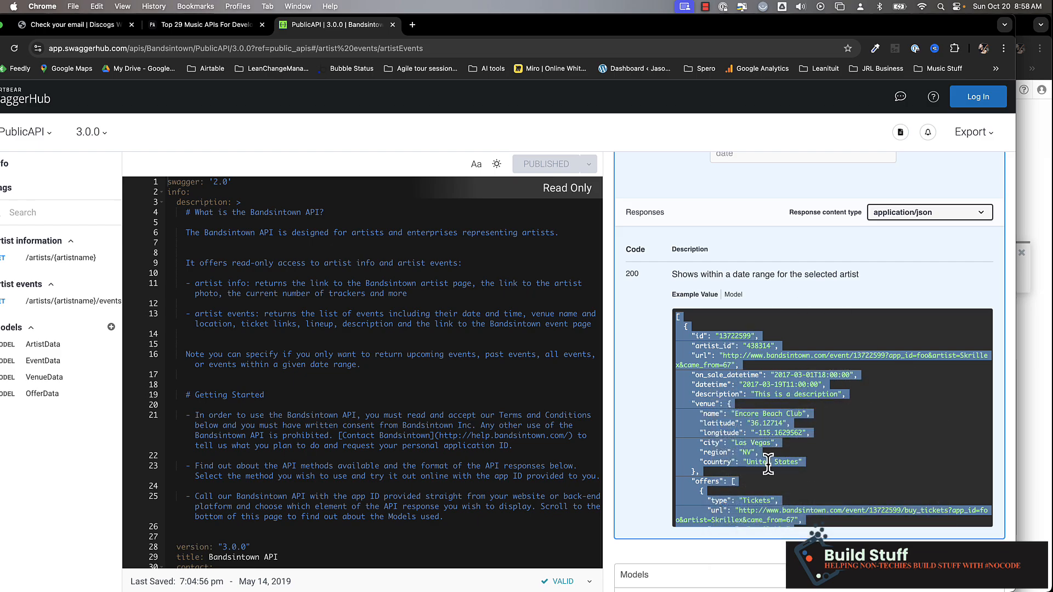
pyautogui.press('super+Tab')
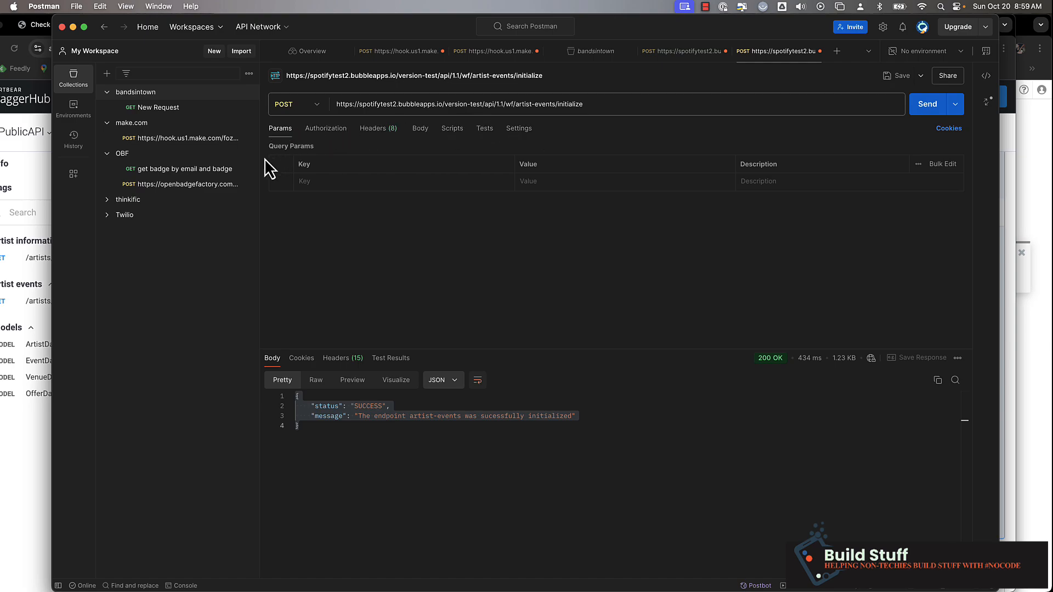
# - Check the request's Authorization settings, then its Headers list showing 8 hidden defaults
pyautogui.click(327, 132)
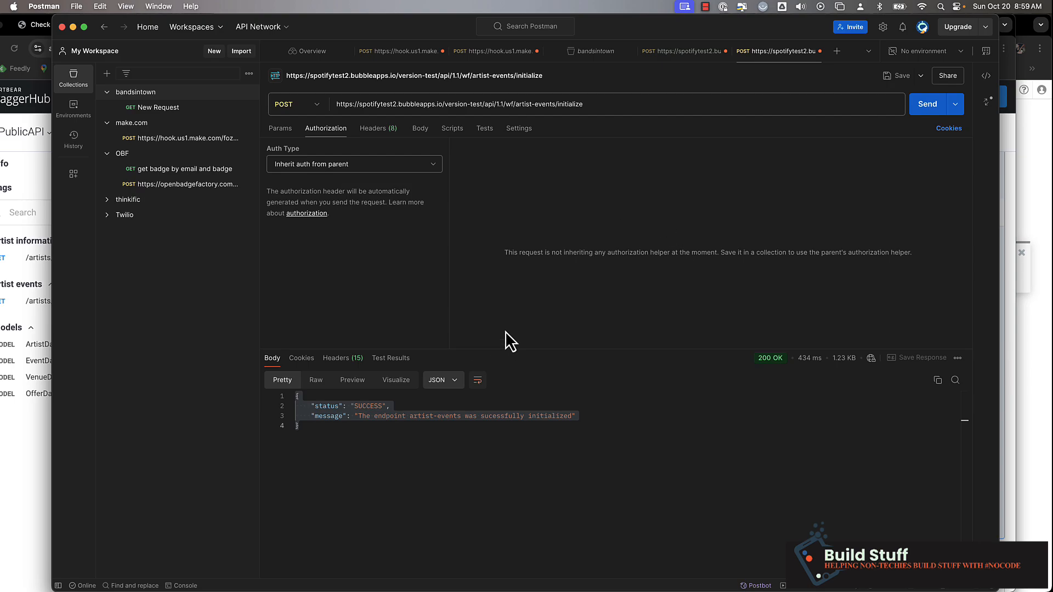
pyautogui.click(381, 132)
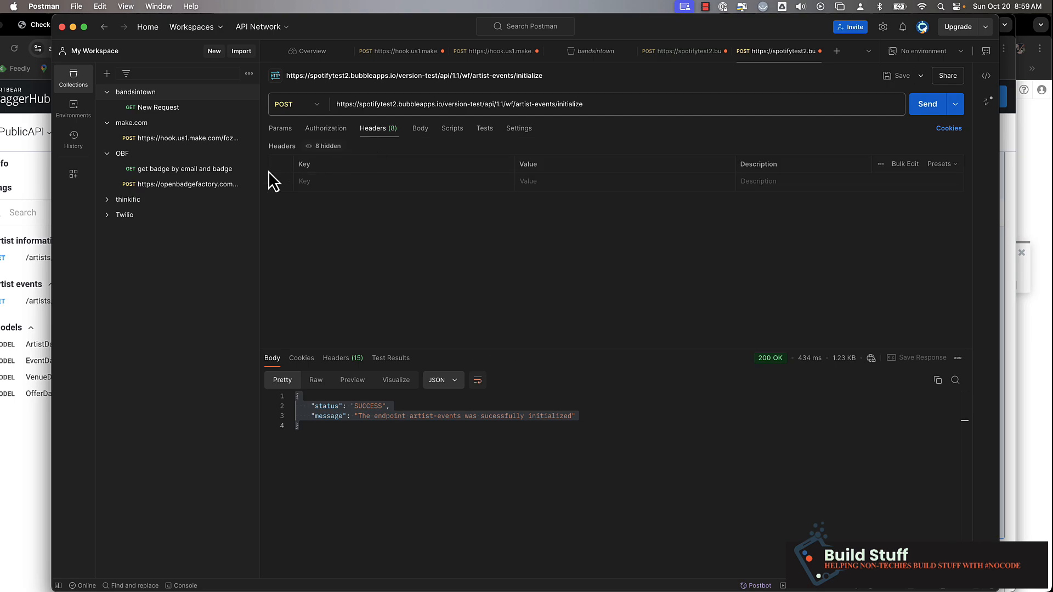
# - Paste the Bandsintown event JSON into a raw request body and send it to the initialize URL
pyautogui.click(420, 132)
pyautogui.click(464, 149)
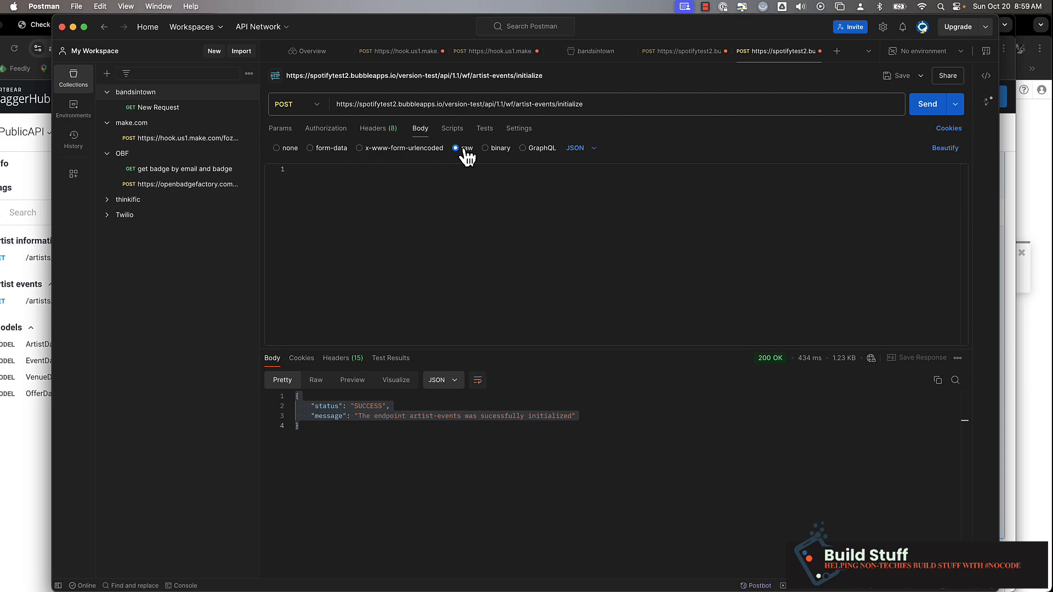
pyautogui.click(385, 171)
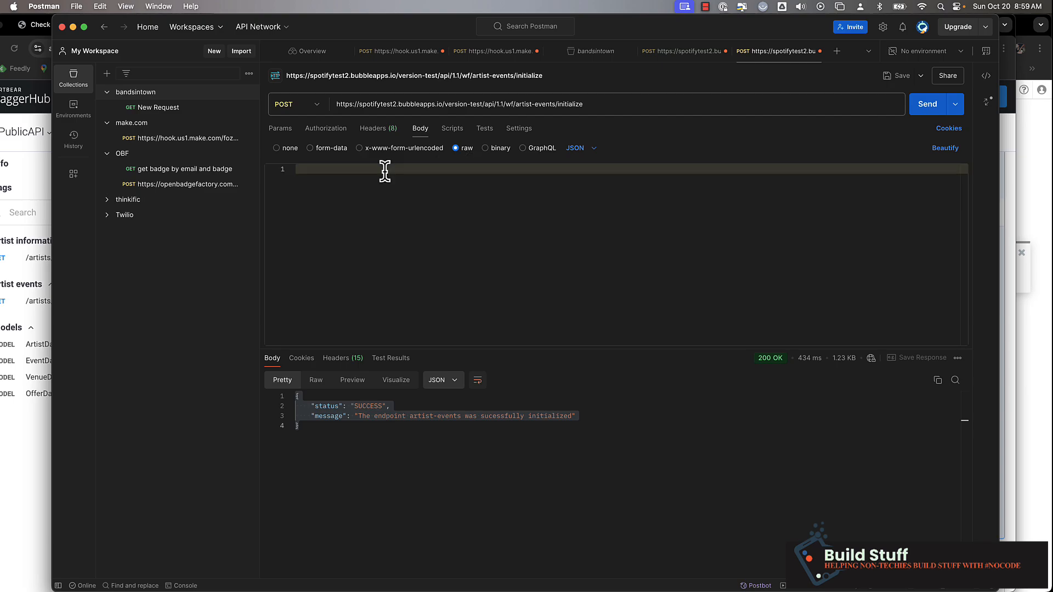
pyautogui.press('super+v')
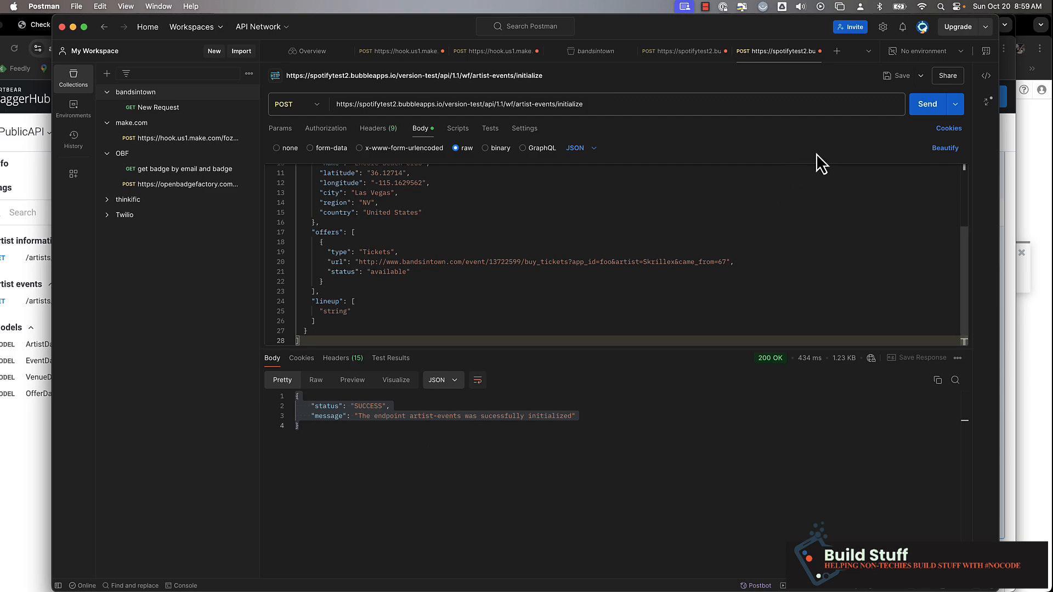
pyautogui.click(926, 112)
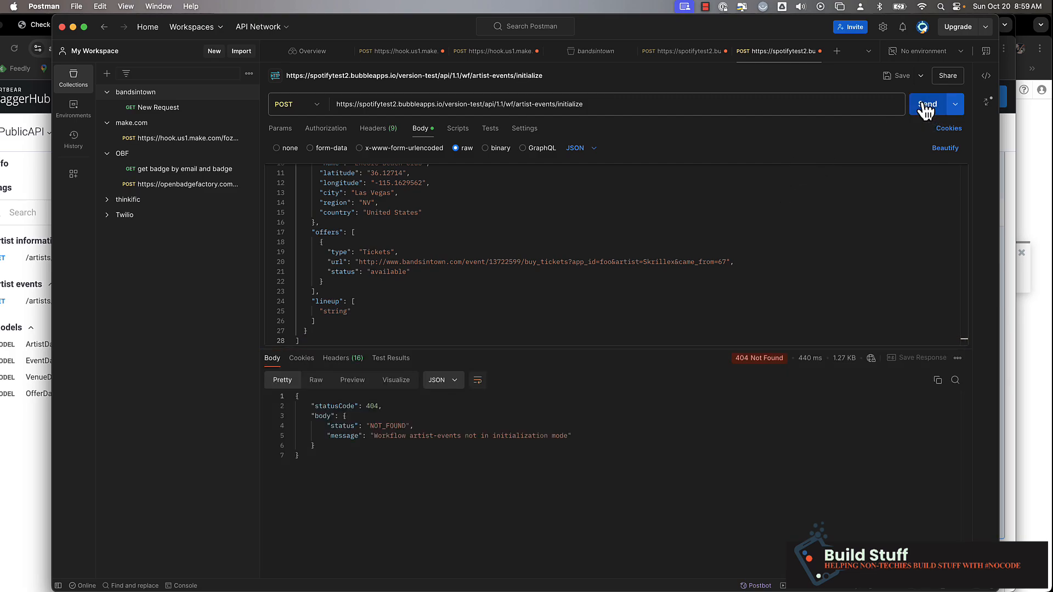
pyautogui.tripleClick(382, 435)
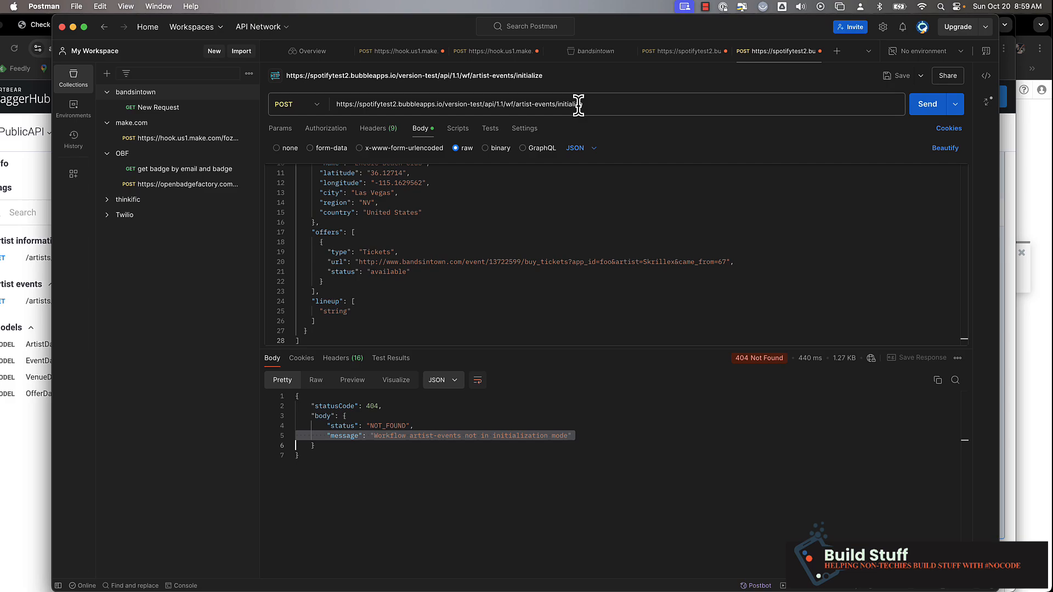
# - Send to the plain artist-events endpoint without 'initialize', then restore the initialize URL from history
pyautogui.moveTo(558, 104); pyautogui.dragTo(575, 108)
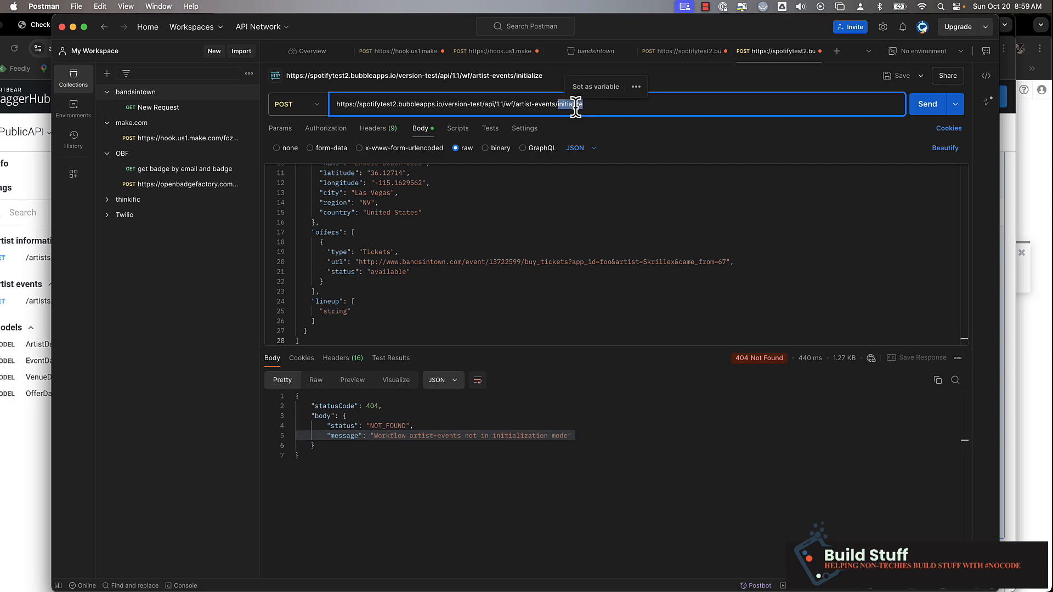
pyautogui.press('BackSpace')
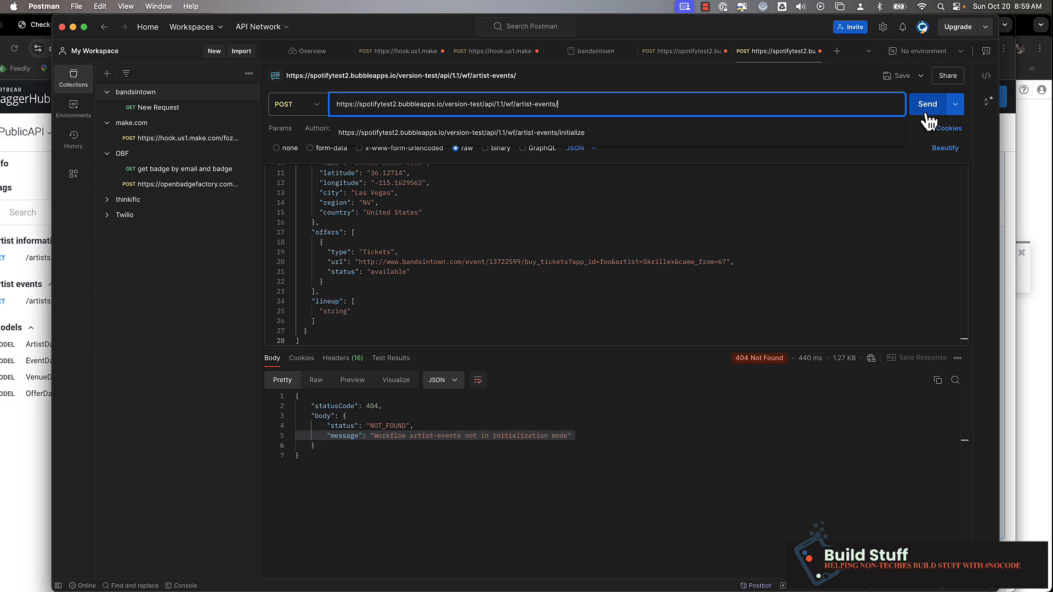
pyautogui.click(929, 113)
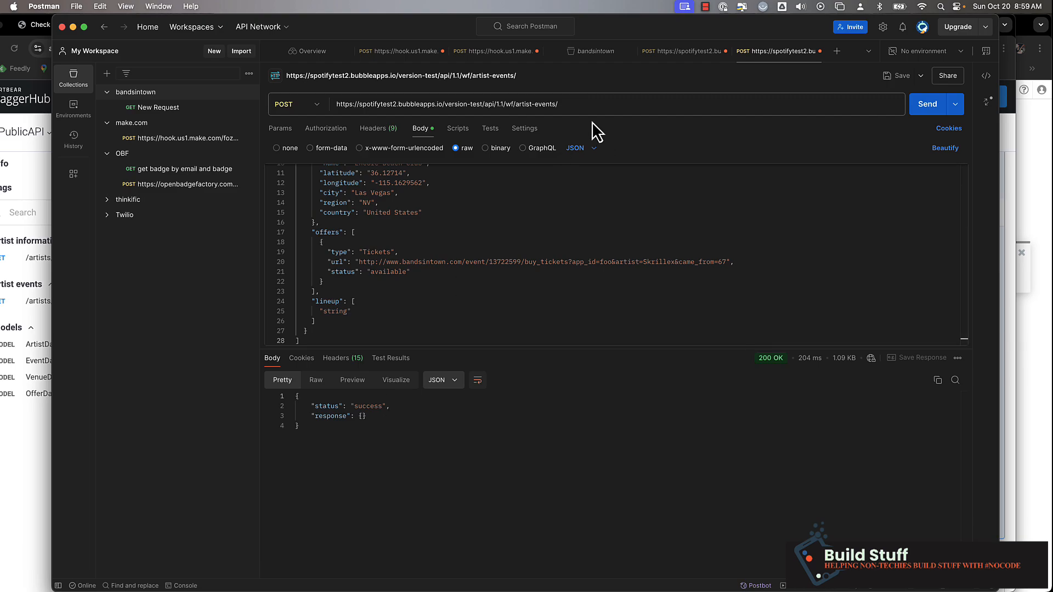
pyautogui.click(589, 104)
pyautogui.click(578, 131)
pyautogui.click(426, 244)
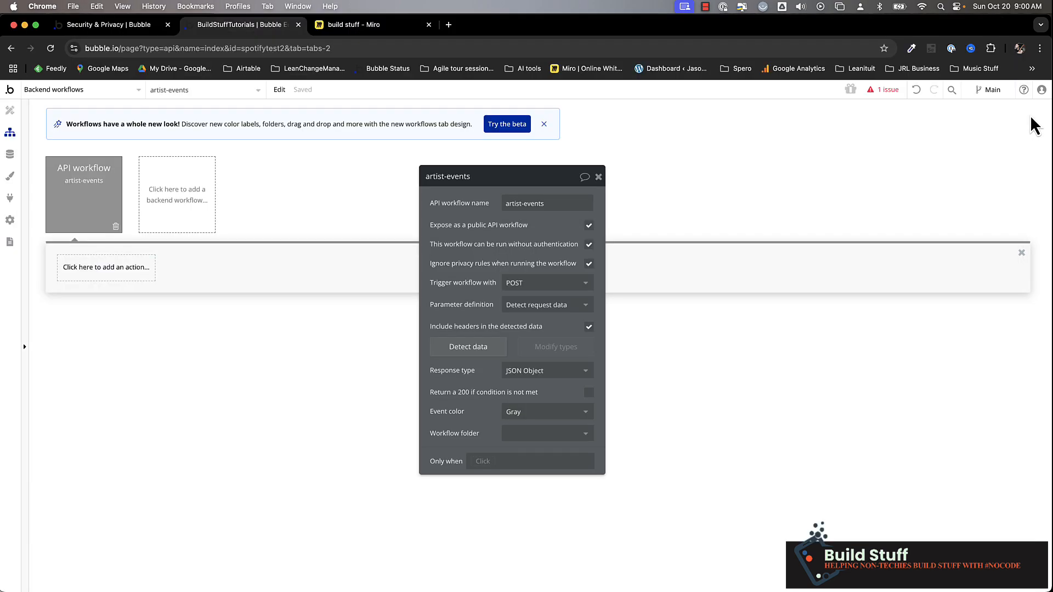
# - Run Detect data and resend the JSON from Postman, capturing body fields id, artist_id, url, datetime, venue
pyautogui.click(474, 349)
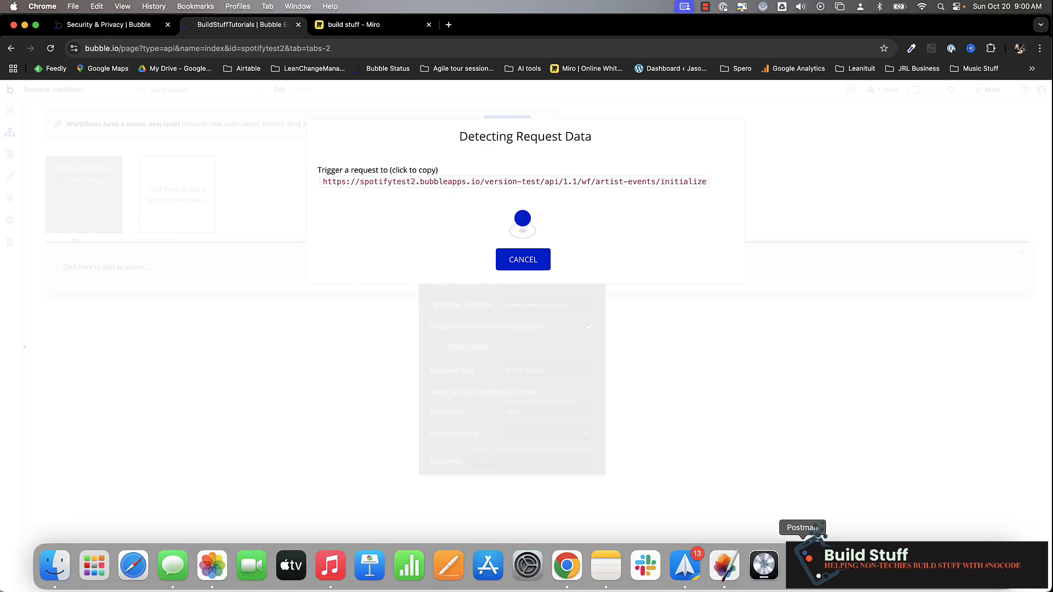
pyautogui.click(801, 565)
pyautogui.click(930, 104)
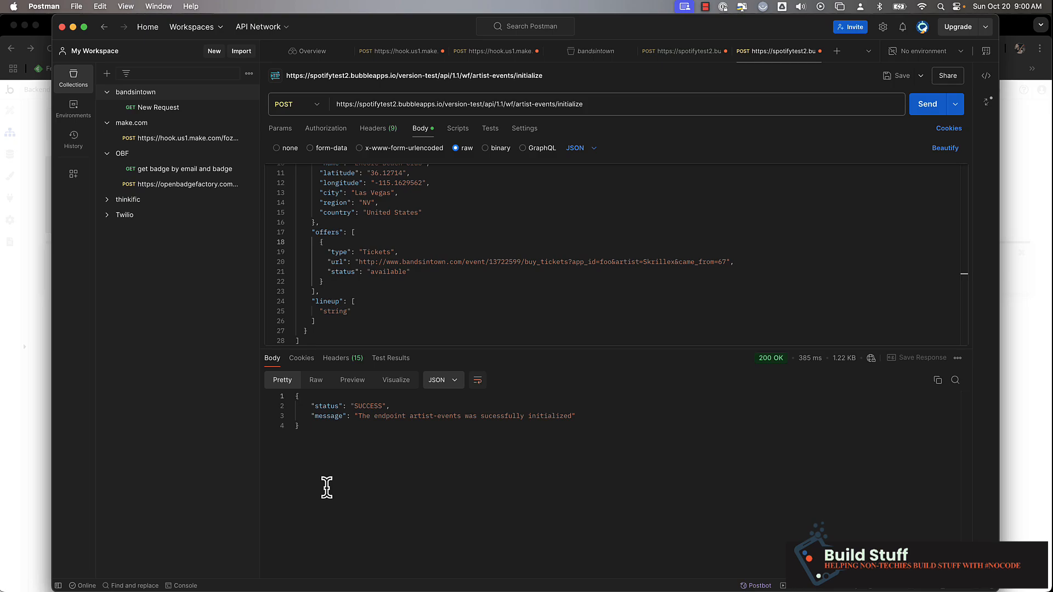
pyautogui.click(388, 416)
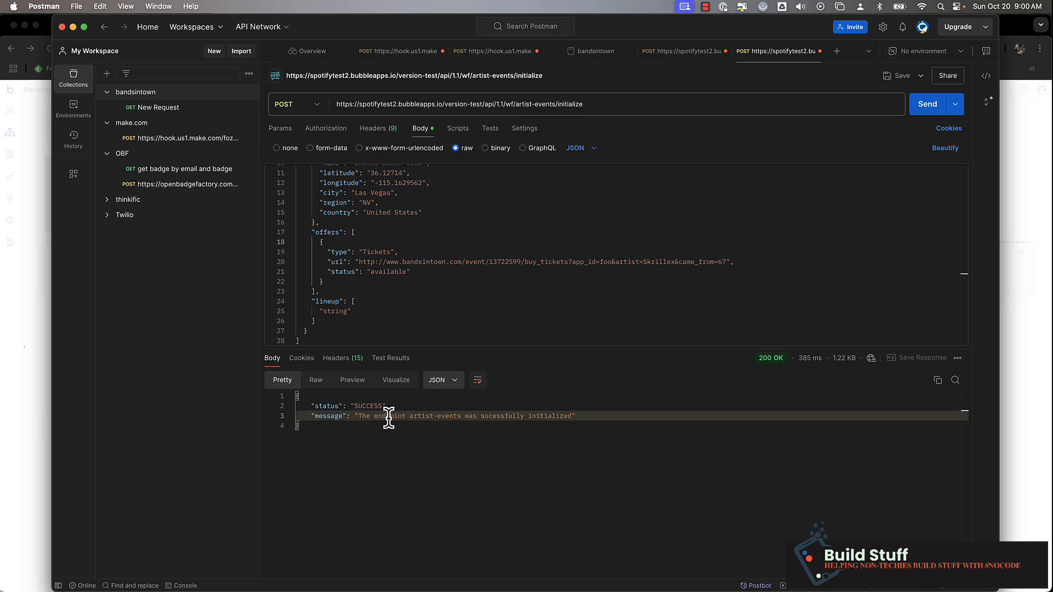
pyautogui.tripleClick(389, 416)
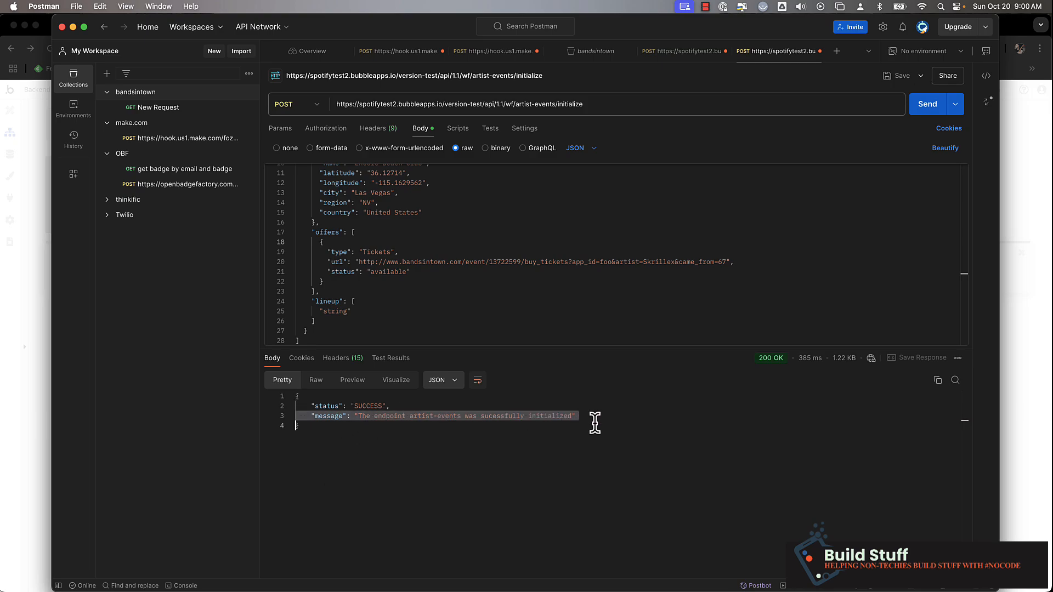
pyautogui.click(1023, 154)
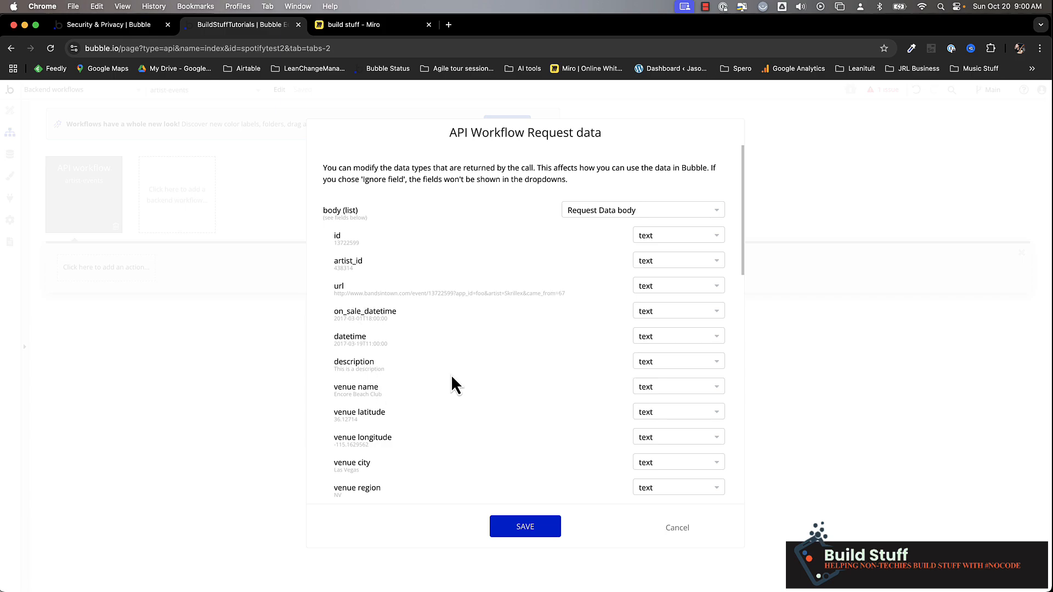
pyautogui.doubleClick(341, 243)
pyautogui.doubleClick(342, 269)
pyautogui.tripleClick(376, 294)
pyautogui.scroll(-3, 377, 337)
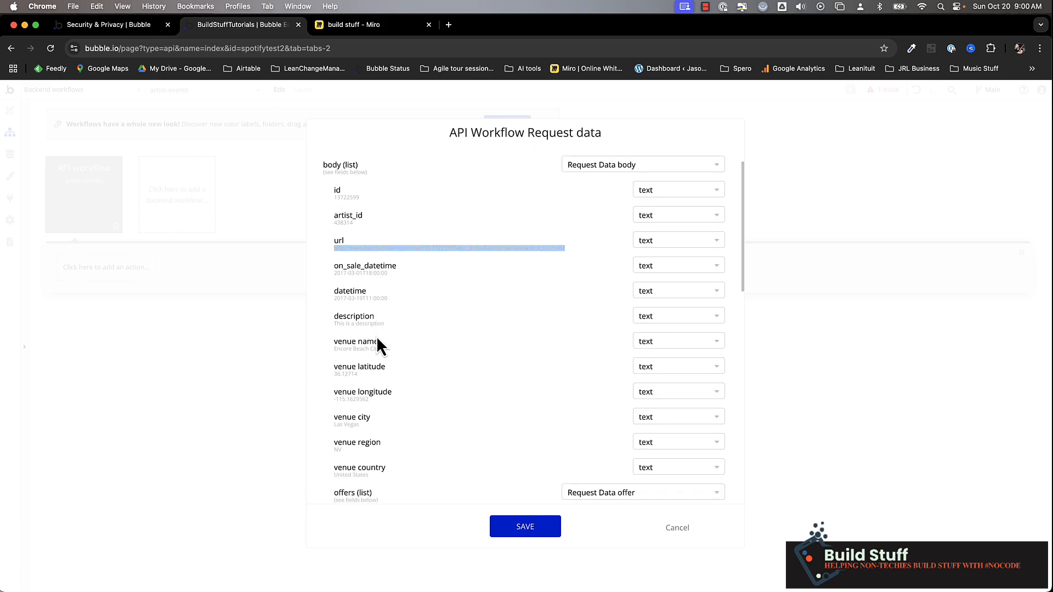
pyautogui.scroll(-3, 377, 341)
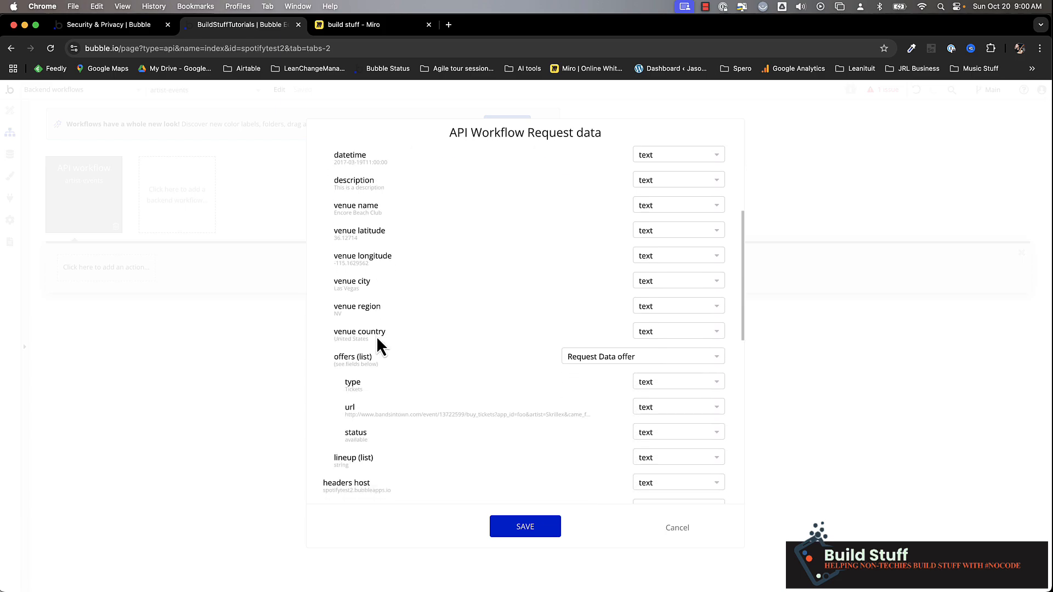
pyautogui.scroll(-4, 376, 336)
pyautogui.scroll(10, 376, 336)
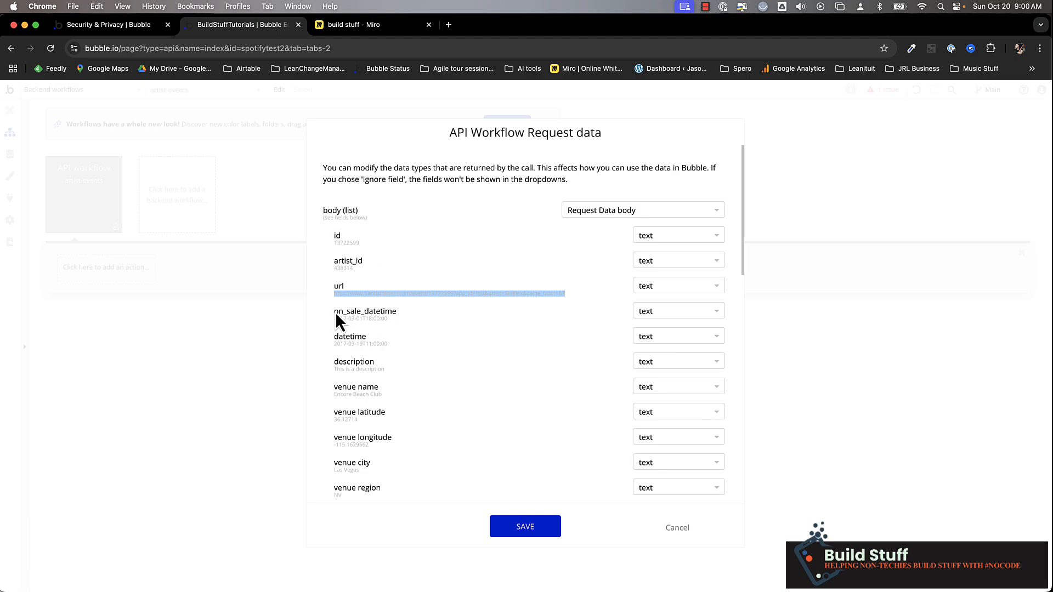
pyautogui.moveTo(393, 320); pyautogui.dragTo(324, 321)
# - Set the on_sale_datetime and datetime request fields to the date type
pyautogui.click(660, 311)
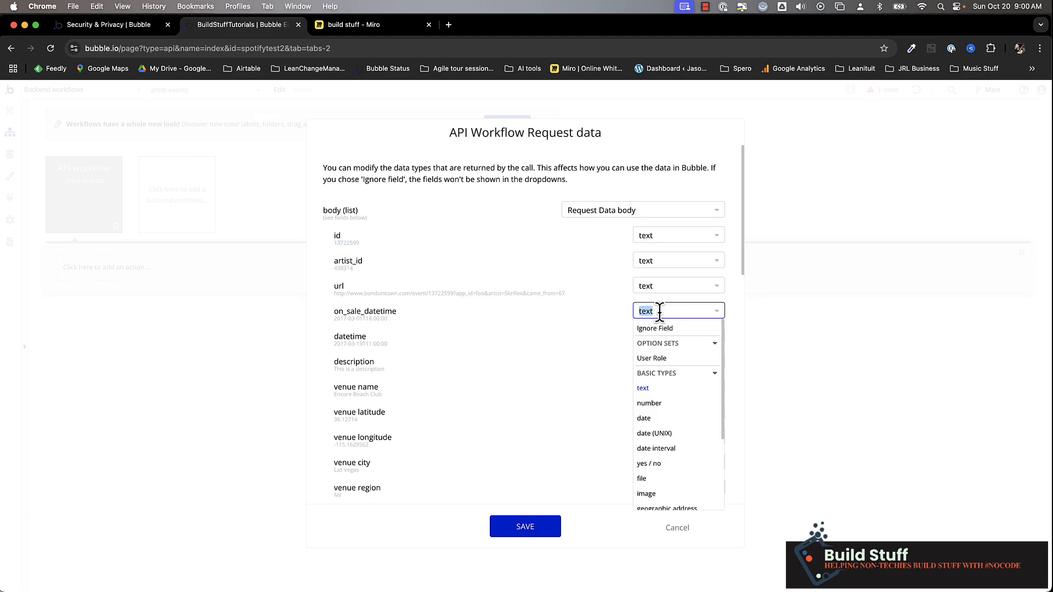
pyautogui.write('dat')
pyautogui.click(668, 343)
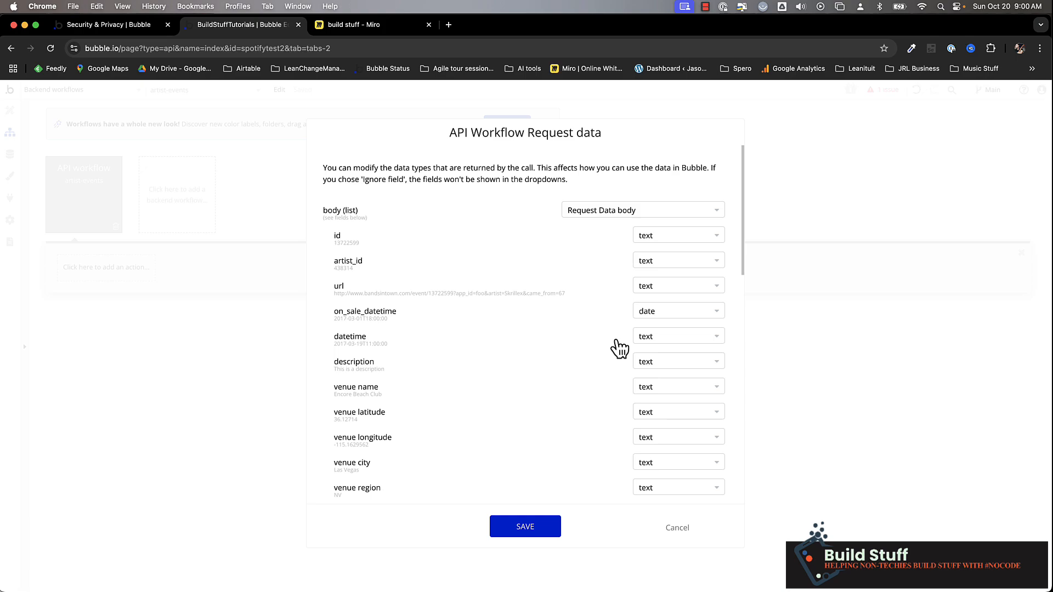
pyautogui.click(663, 339)
pyautogui.write('da')
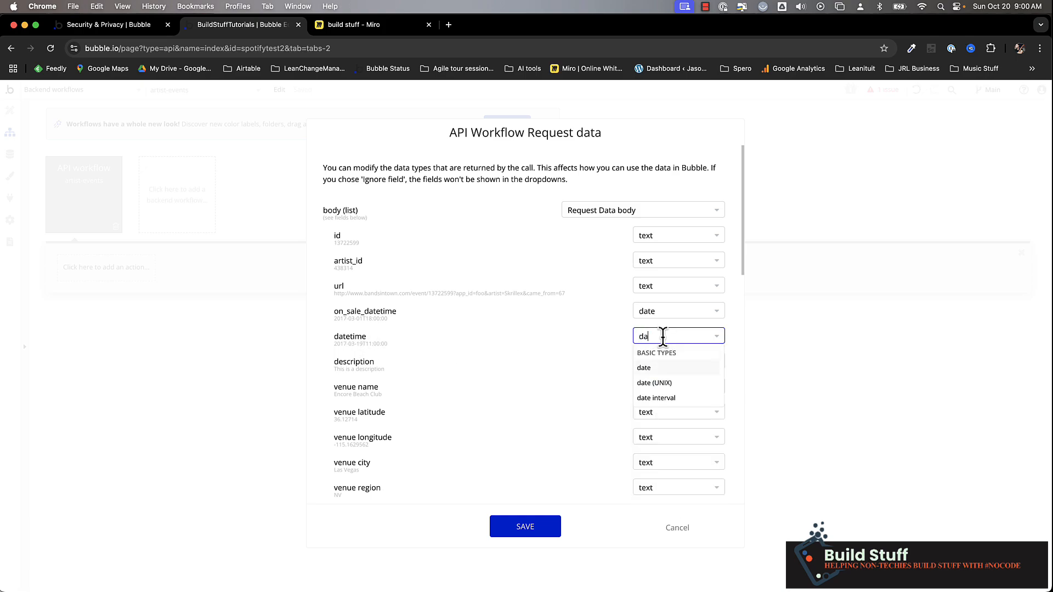
pyautogui.click(665, 369)
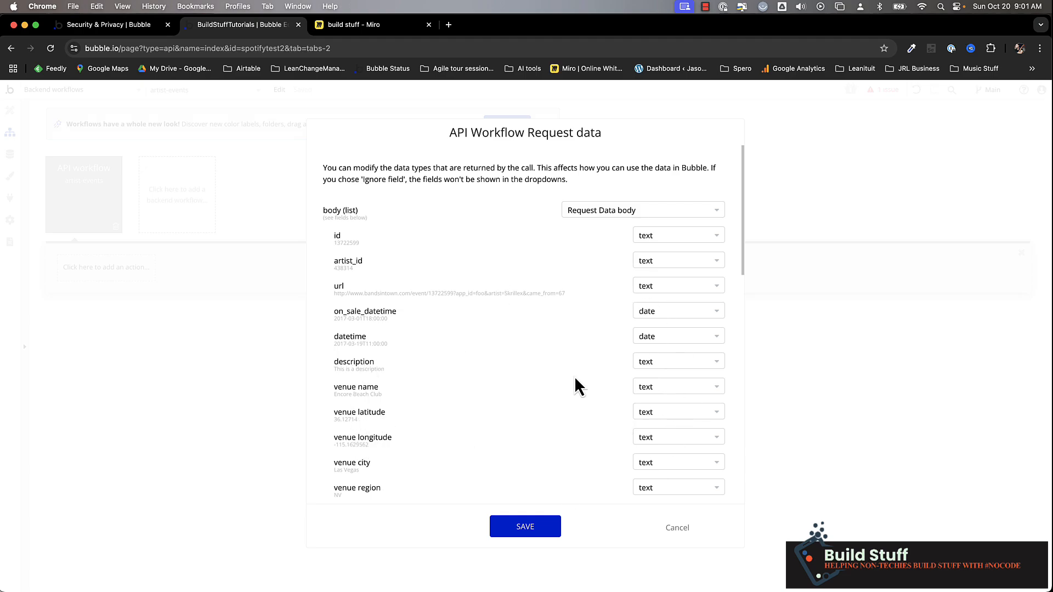
# - Make venue latitude and venue longitude geographic address fields
pyautogui.click(673, 412)
pyautogui.write('ge')
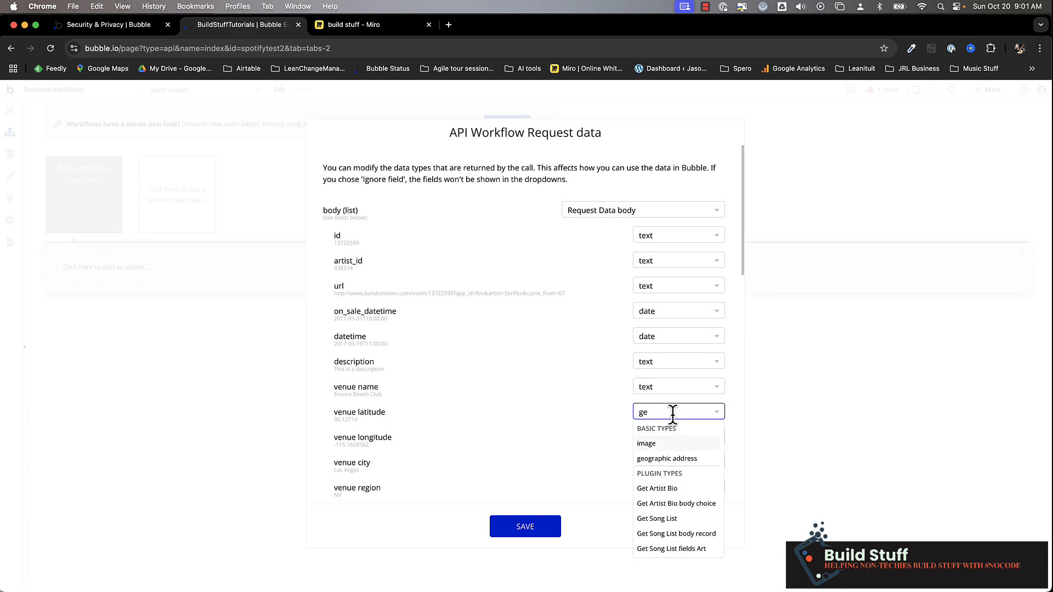
pyautogui.click(698, 459)
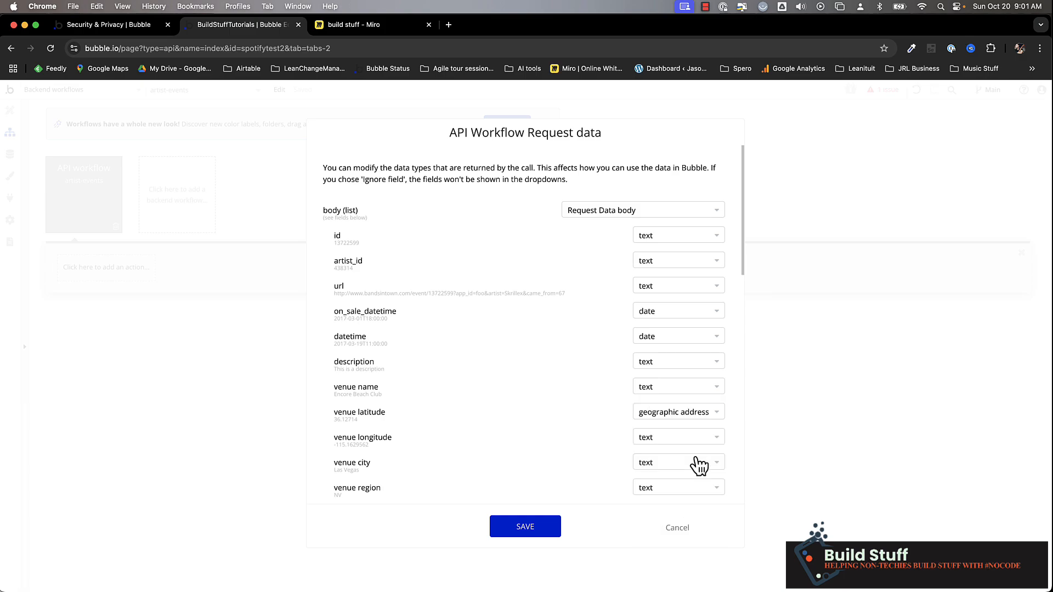
pyautogui.click(666, 437)
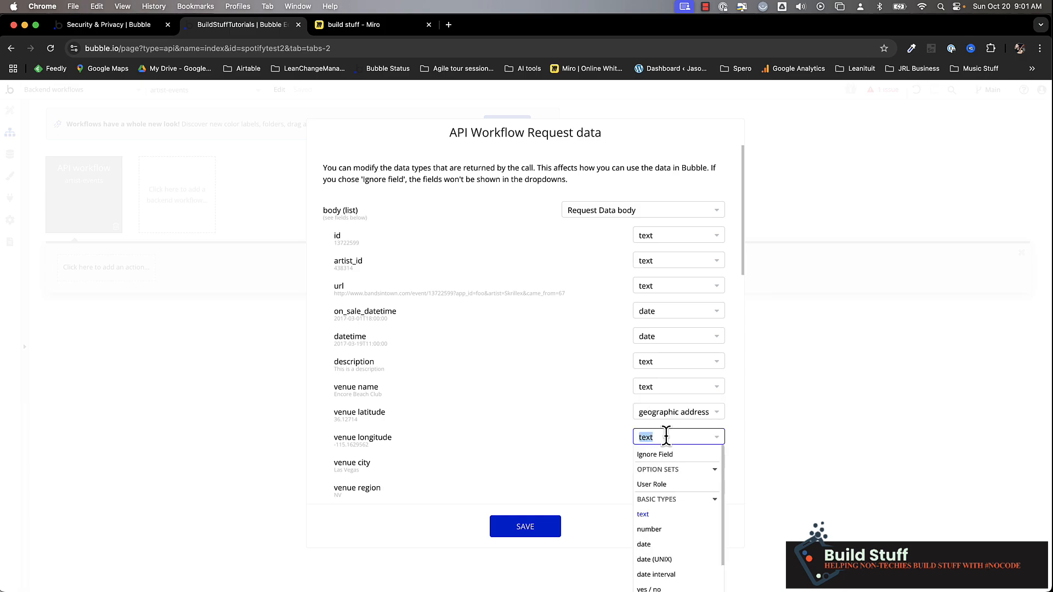
pyautogui.write('geo')
pyautogui.click(686, 468)
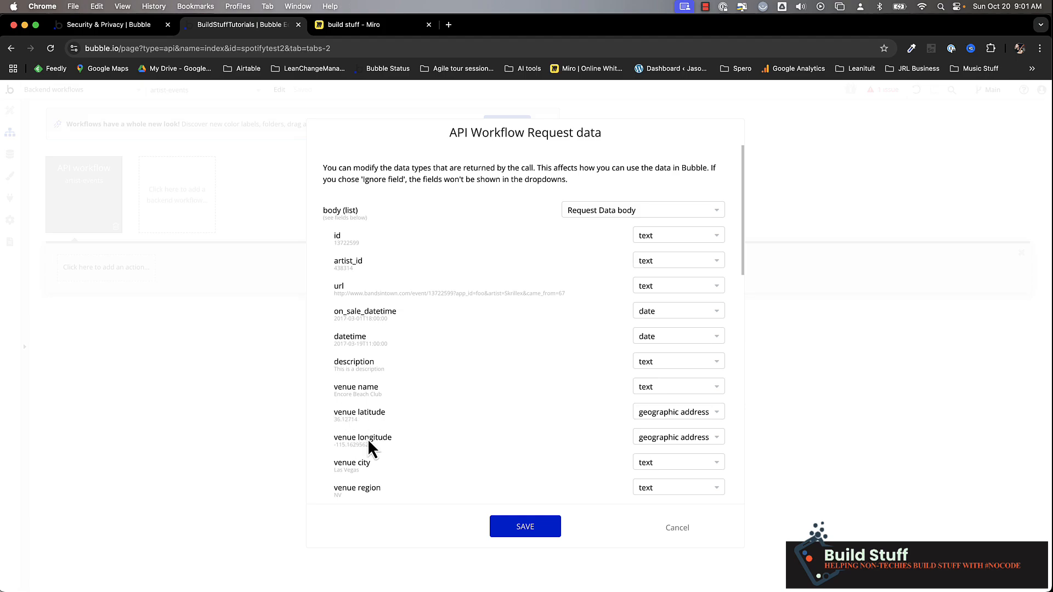
# - Leave venue city typed as text
pyautogui.scroll(-3, 368, 442)
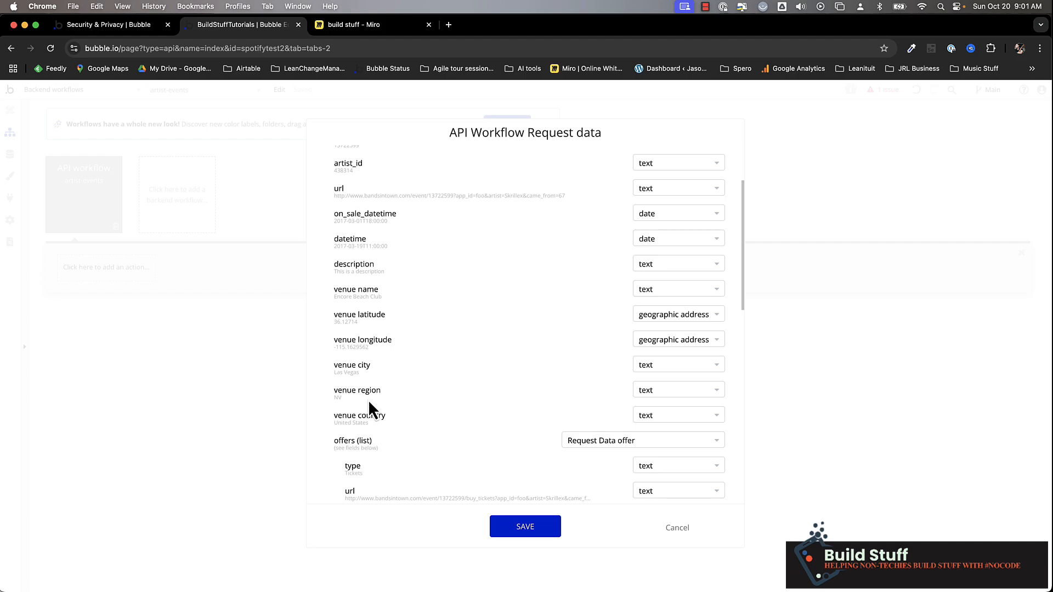
pyautogui.click(658, 365)
pyautogui.scroll(-2, 680, 464)
pyautogui.scroll(2, 680, 463)
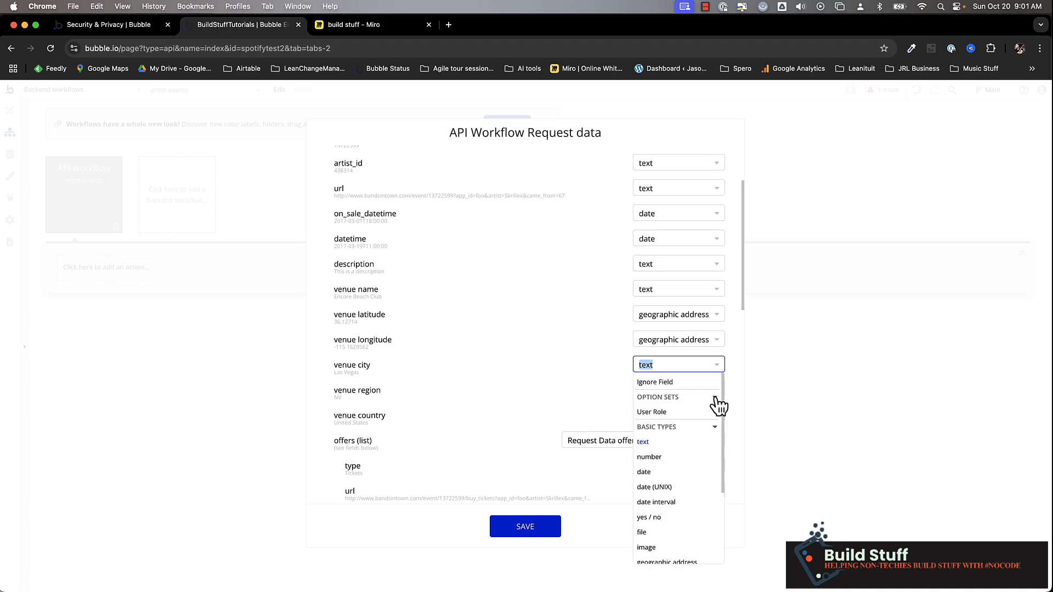
pyautogui.click(458, 392)
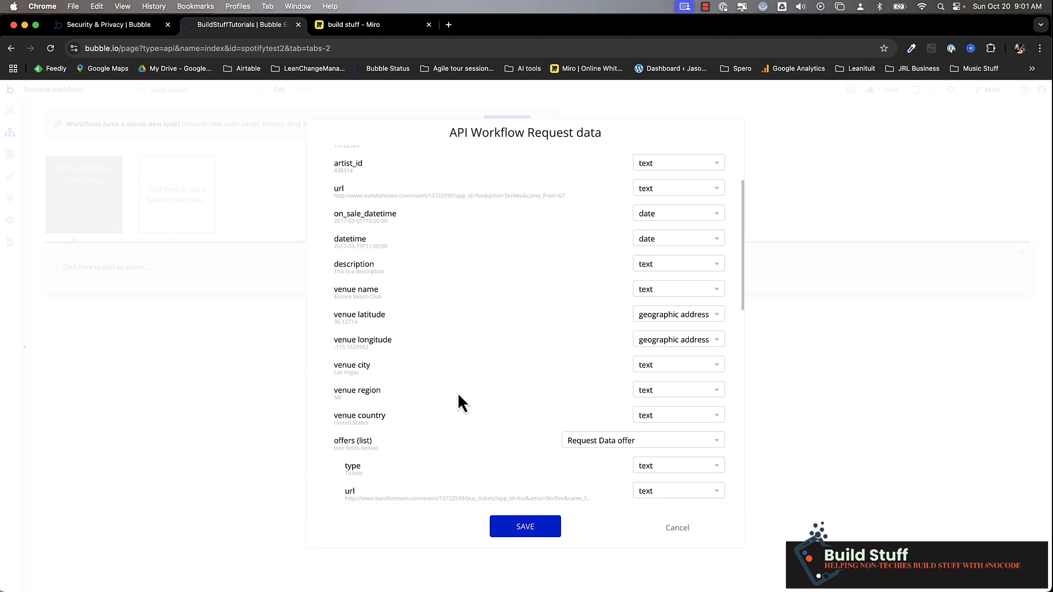
pyautogui.scroll(-10, 458, 395)
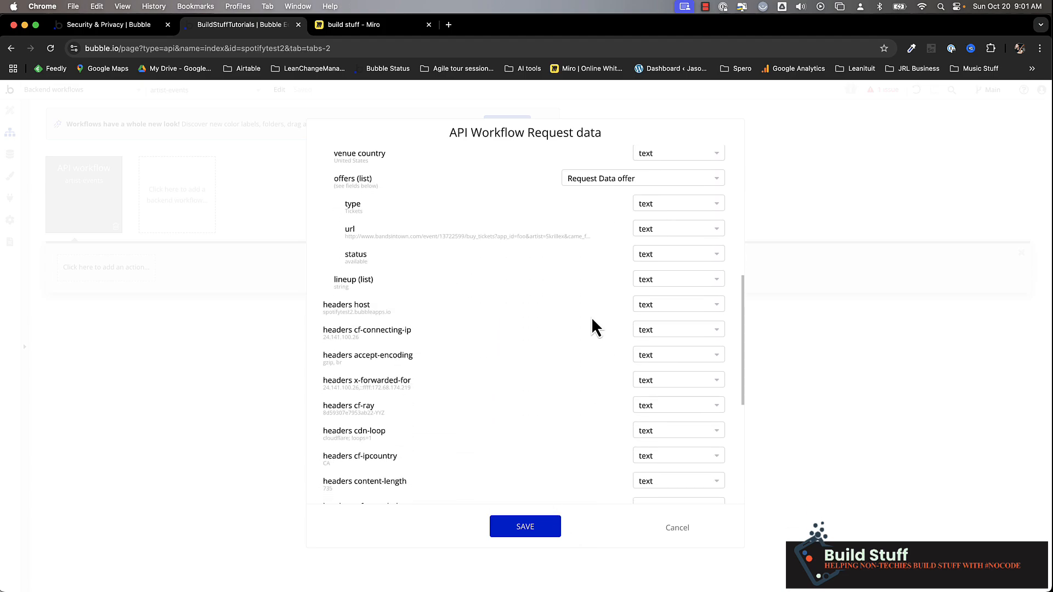
# - Save the request data types and close the API Workflow Request data dialog
pyautogui.click(526, 534)
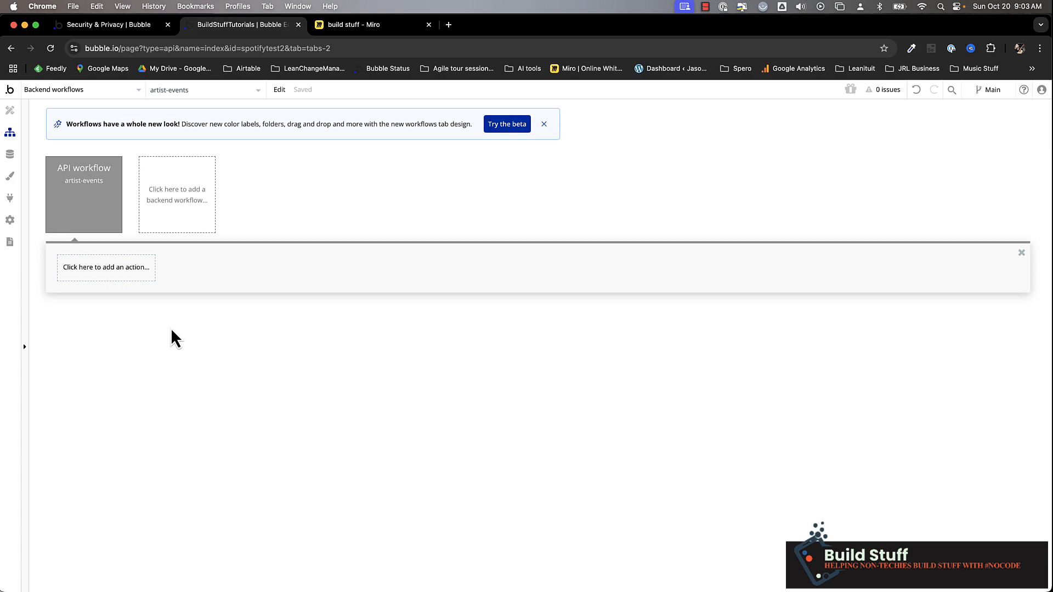
# - Create a text field named bandsintown_id on the Artists data type
pyautogui.click(10, 154)
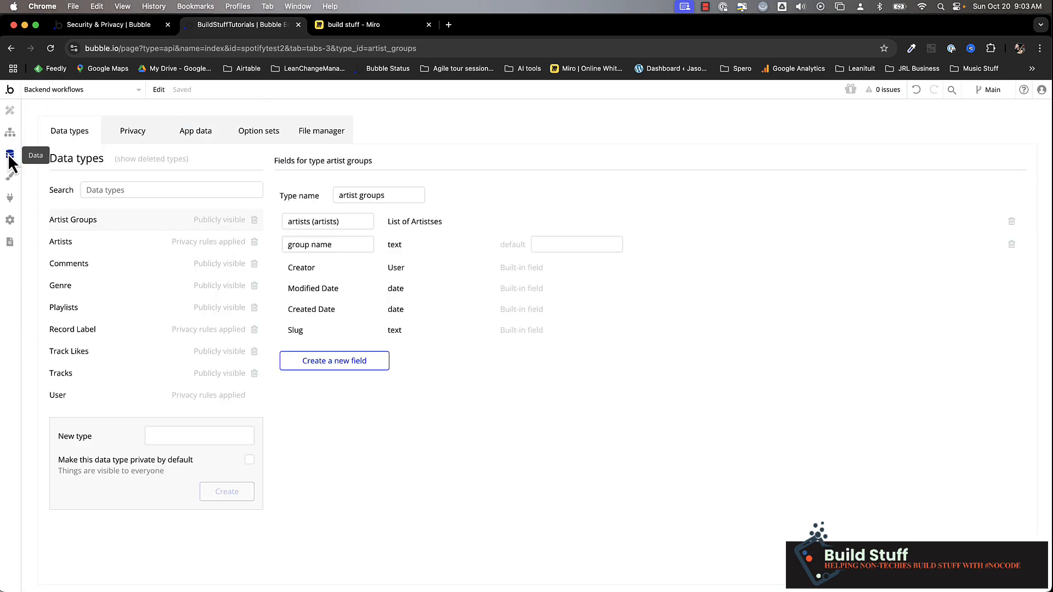
pyautogui.click(124, 189)
pyautogui.click(90, 246)
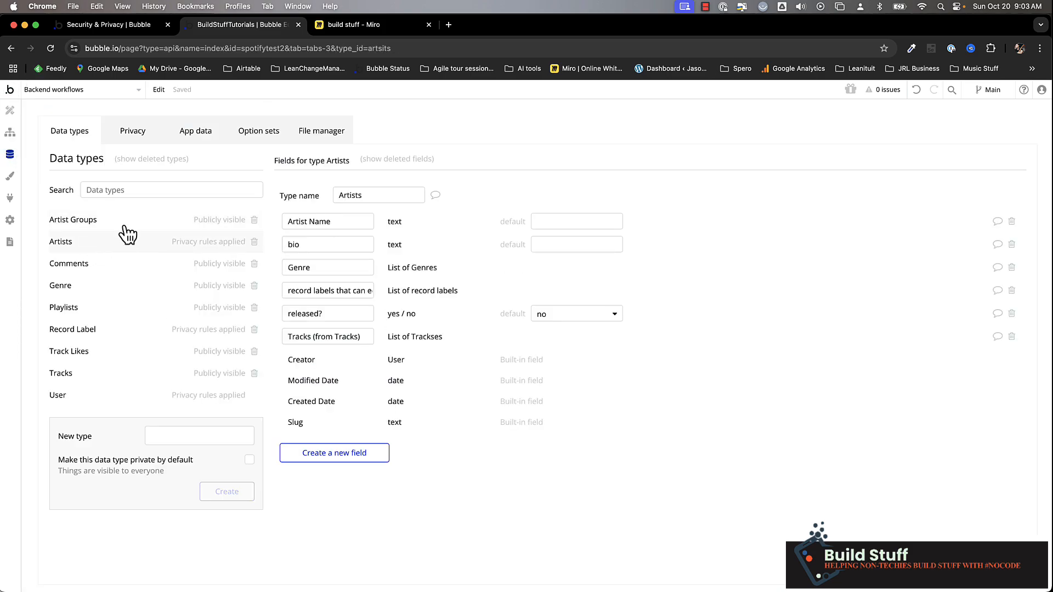
pyautogui.click(332, 454)
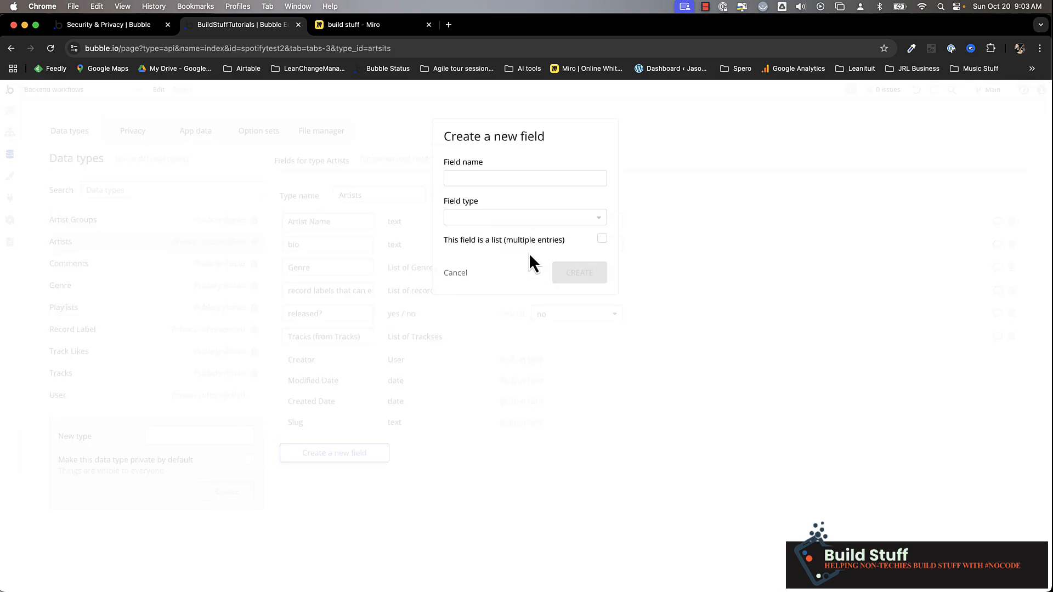
pyautogui.click(519, 174)
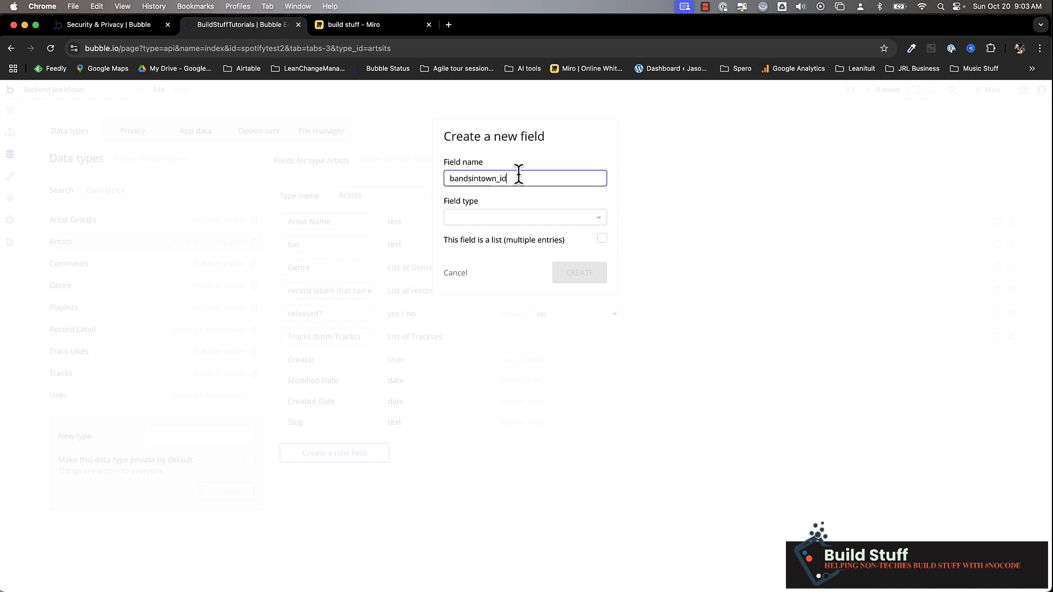
pyautogui.click(518, 219)
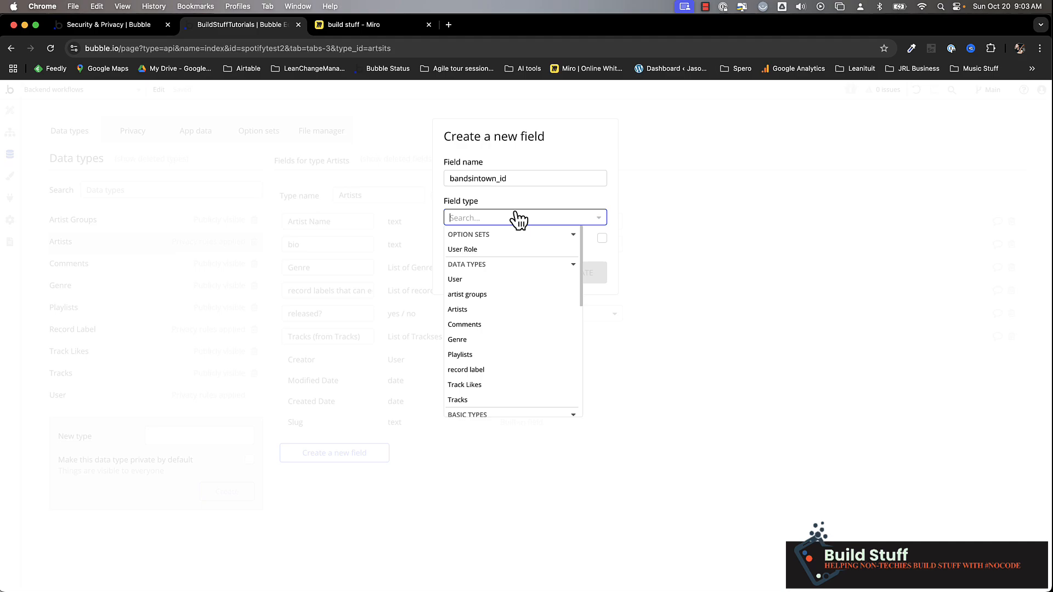
pyautogui.write('text')
pyautogui.click(498, 250)
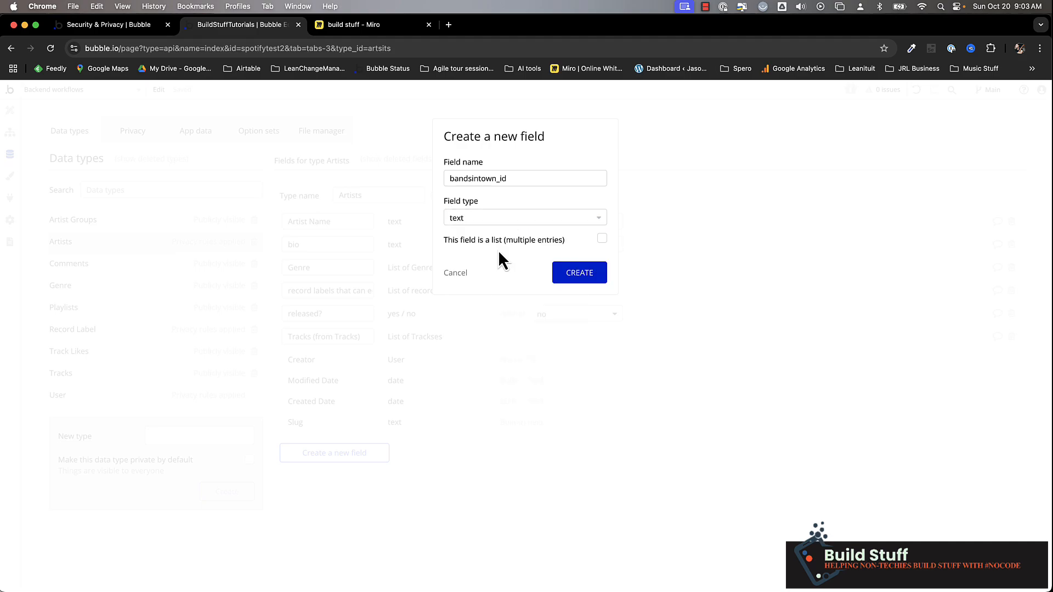
pyautogui.click(561, 277)
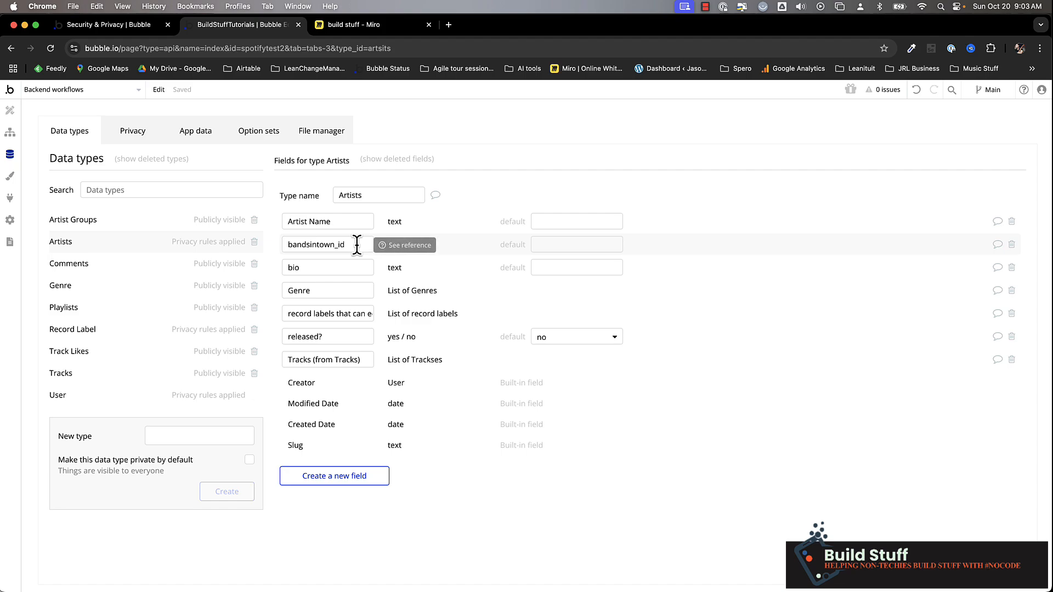
# - Open the stored Artists records in App data, then switch to Postman
pyautogui.click(11, 138)
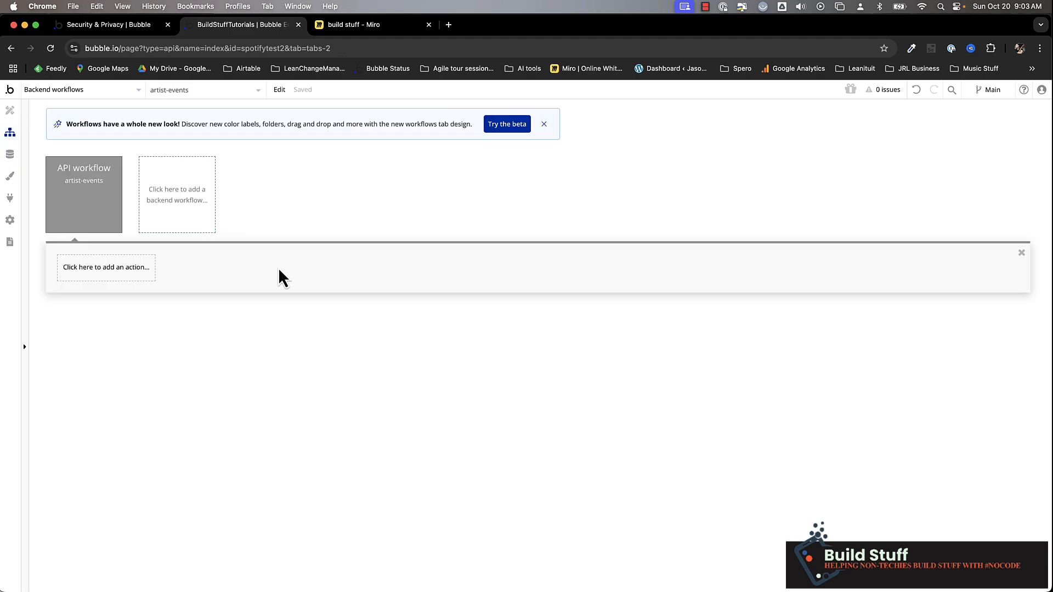
pyautogui.click(10, 156)
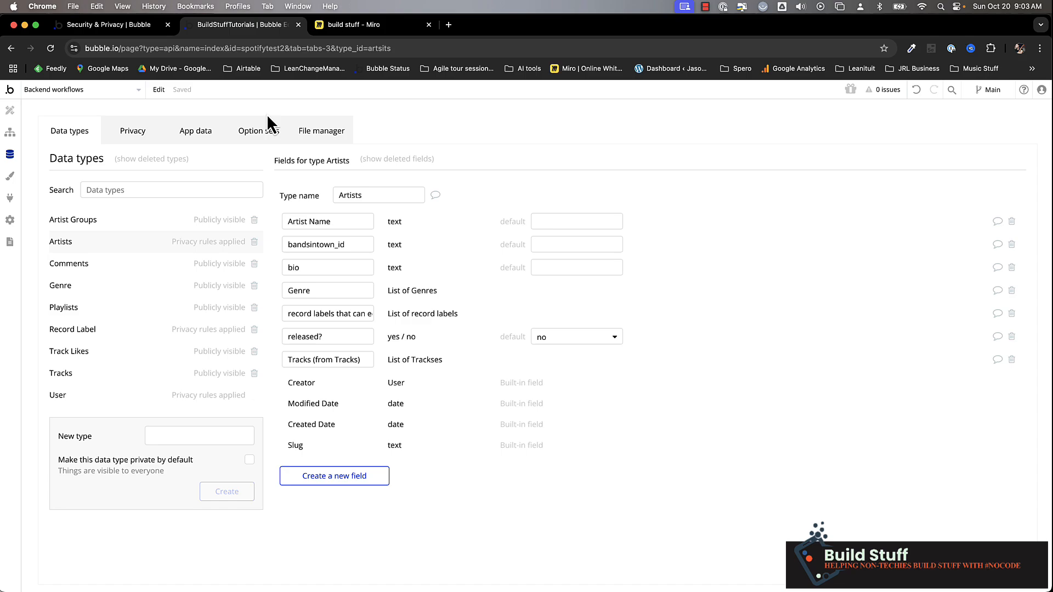
pyautogui.click(197, 137)
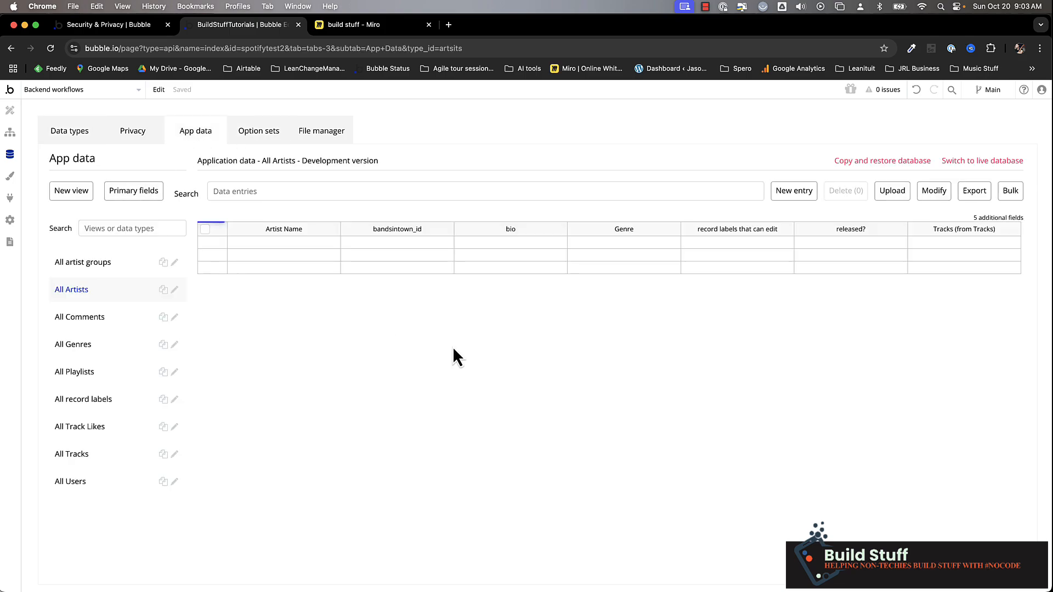
pyautogui.press('super+Tab')
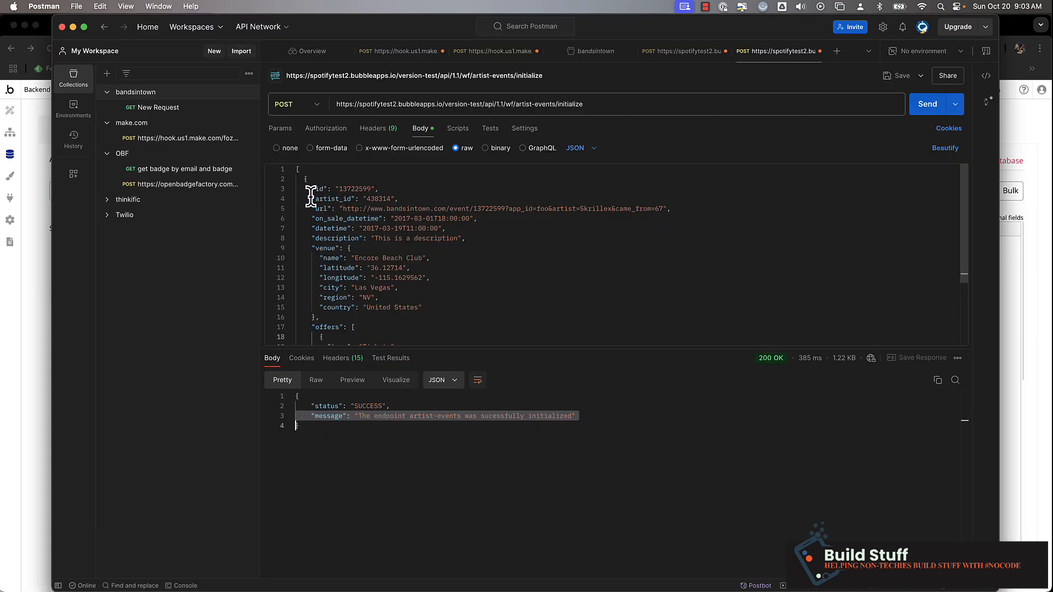
# - Copy artist_id 438314 from Postman into AC/DC's Bandsintown_id in Bubble and save
pyautogui.moveTo(307, 199); pyautogui.dragTo(412, 197)
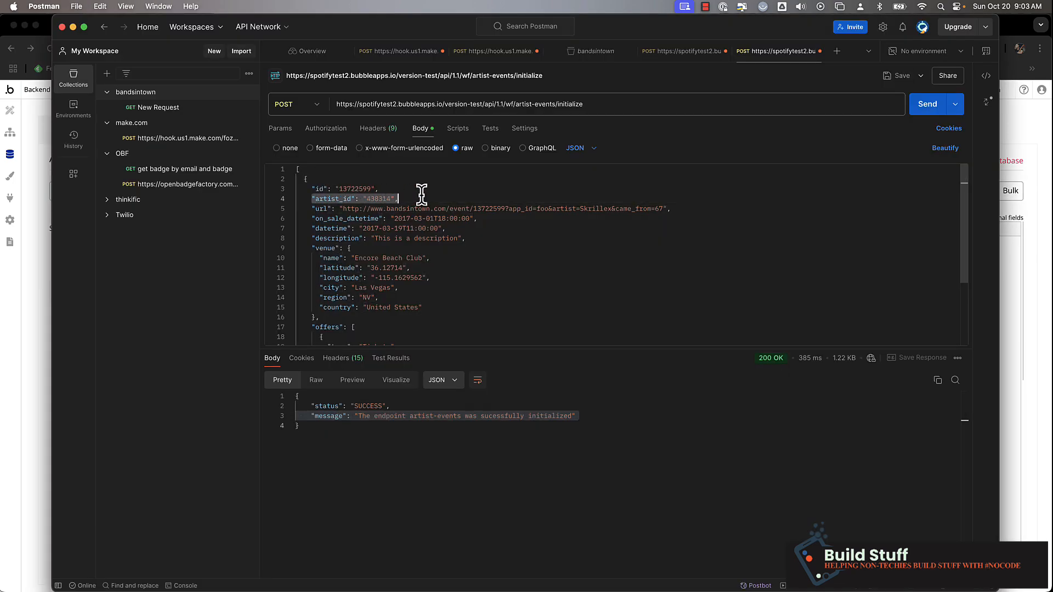
pyautogui.doubleClick(379, 199)
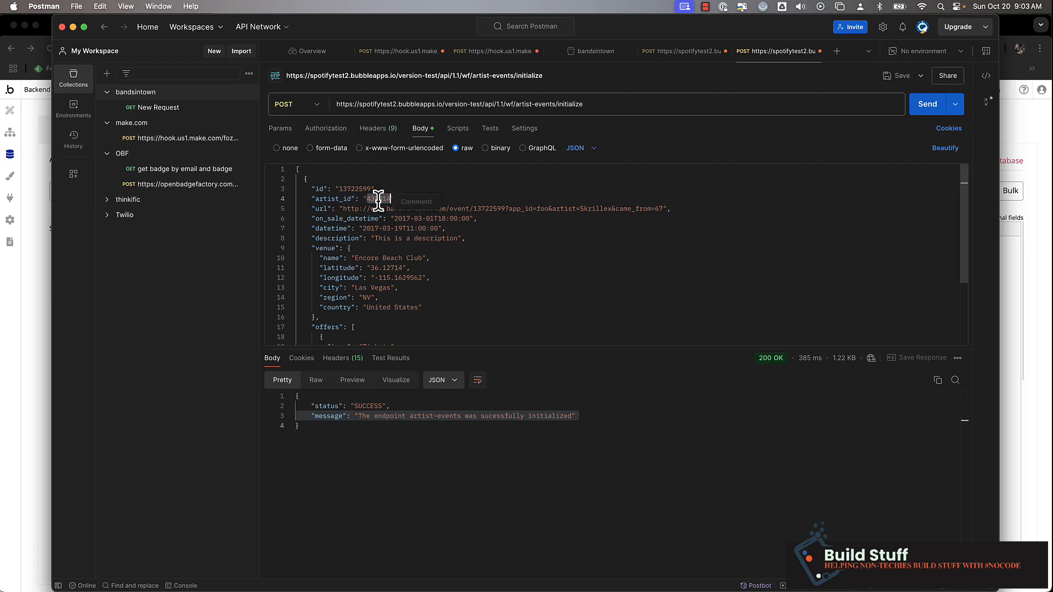
pyautogui.click(9, 317)
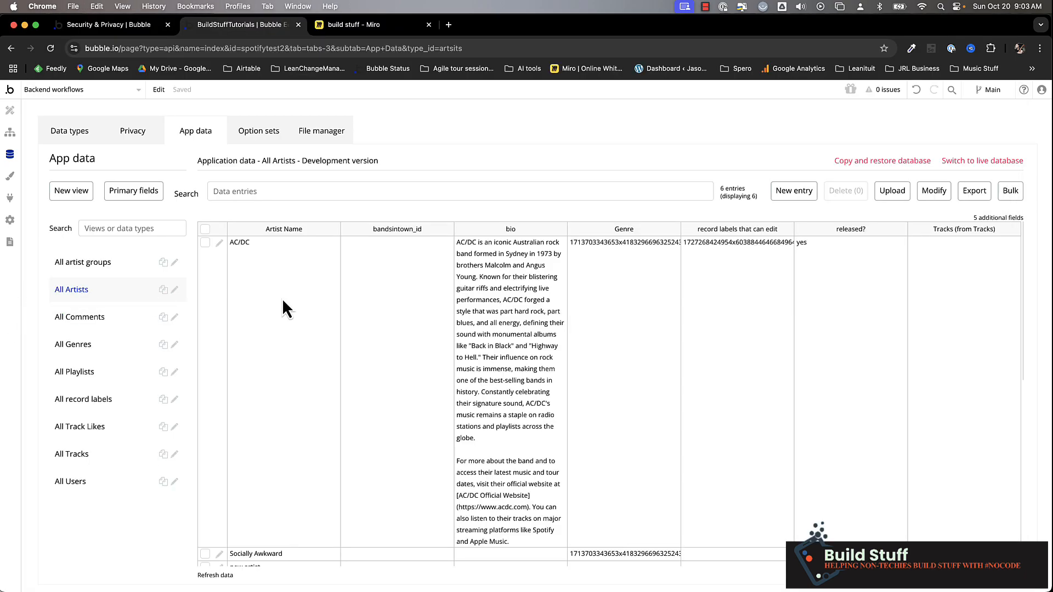
pyautogui.click(219, 242)
pyautogui.click(357, 160)
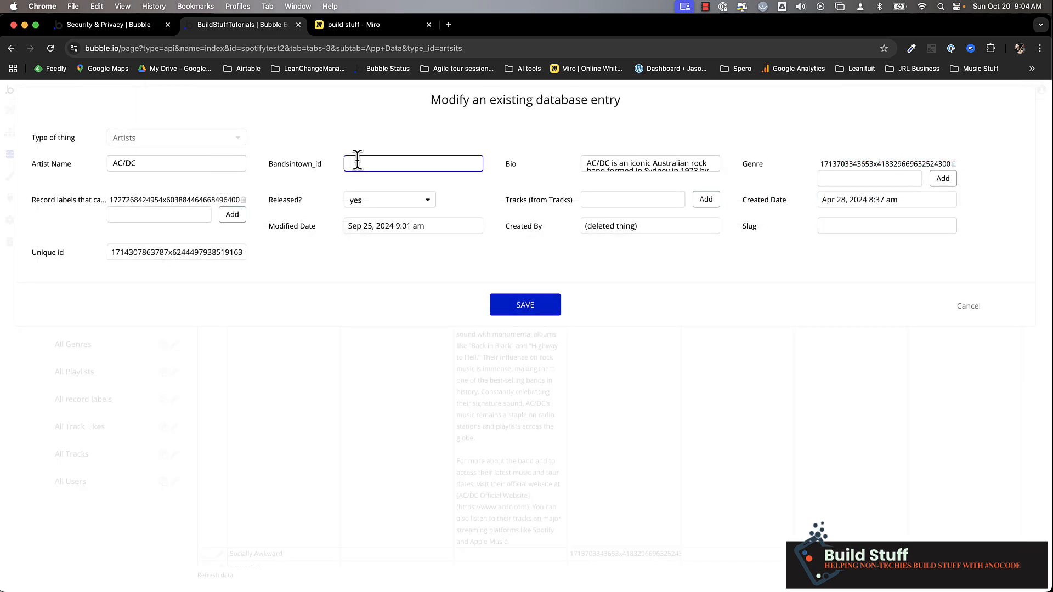
pyautogui.write('105719')
pyautogui.click(530, 304)
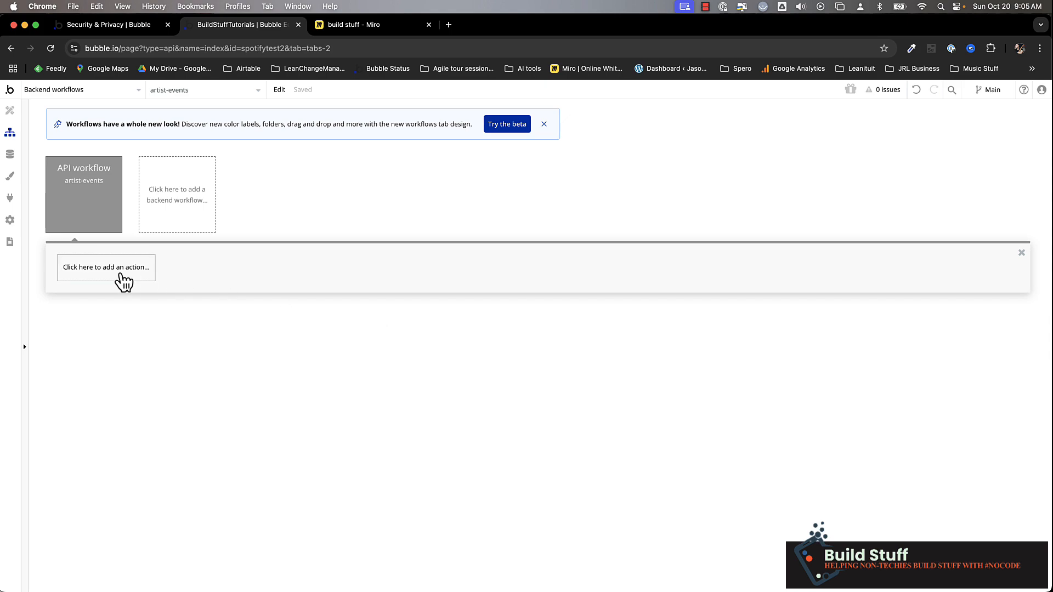
# - Add a Make changes to a thing action whose target is a Search for Artists
pyautogui.click(123, 282)
pyautogui.write('make')
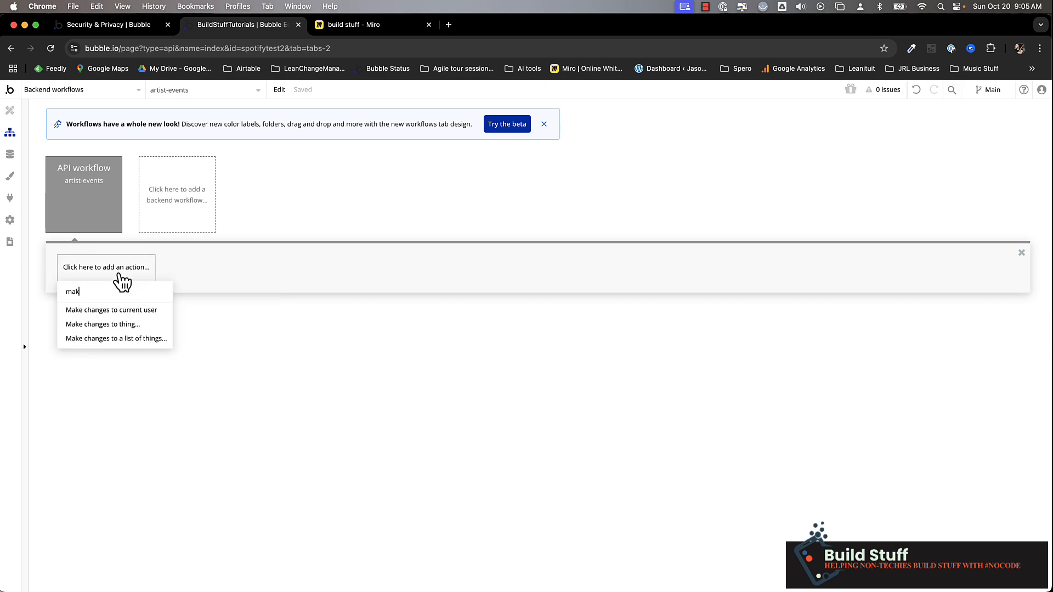
pyautogui.click(146, 324)
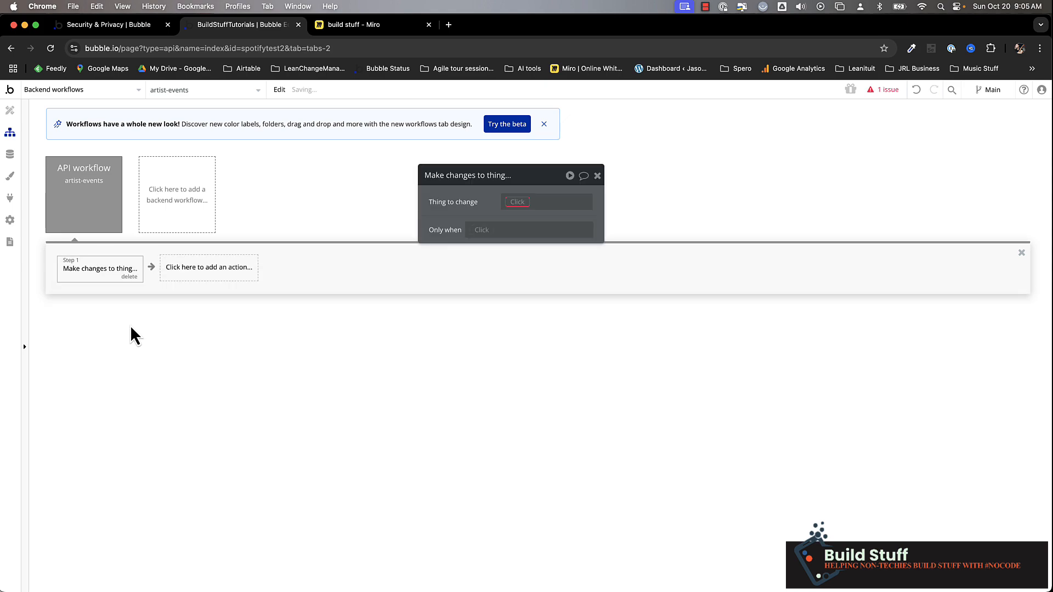
pyautogui.click(518, 202)
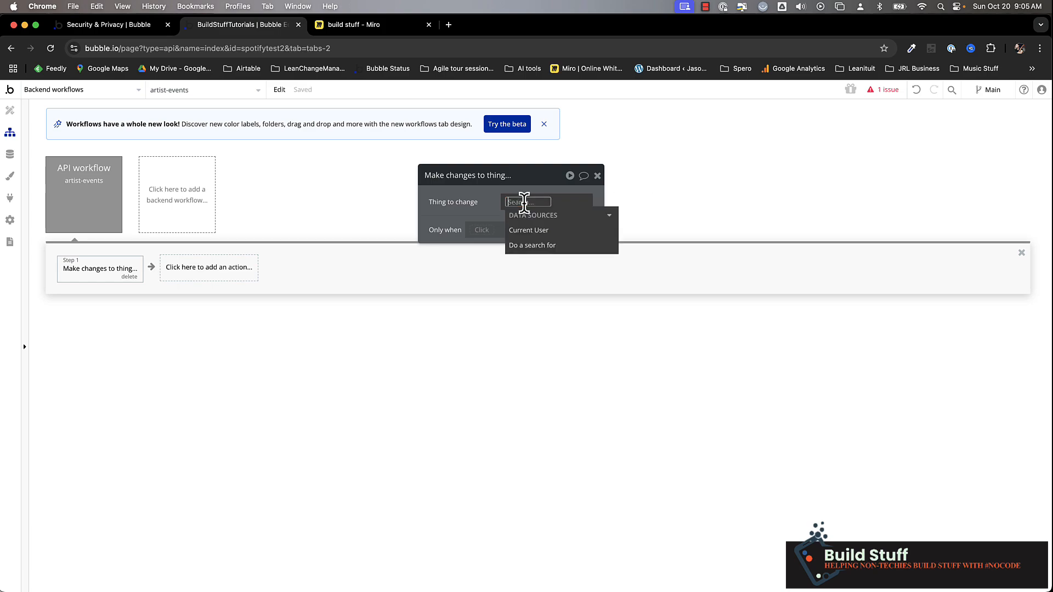
pyautogui.click(541, 247)
pyautogui.click(334, 204)
pyautogui.write('ar')
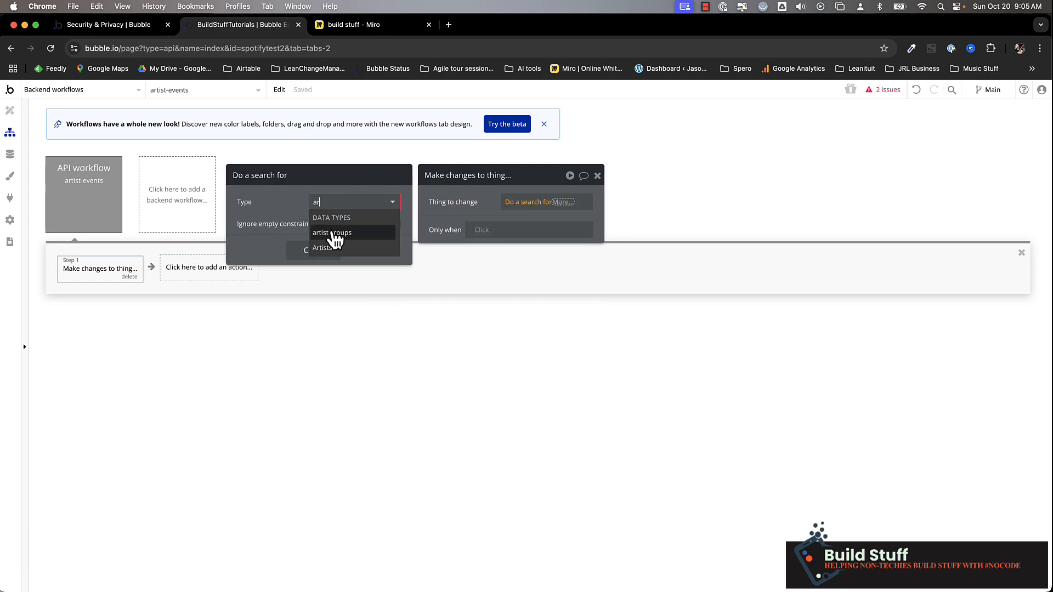
pyautogui.click(331, 246)
# - Constrain the Artists search to bandsintown_id equals the Request Data's body
pyautogui.click(301, 234)
pyautogui.click(254, 228)
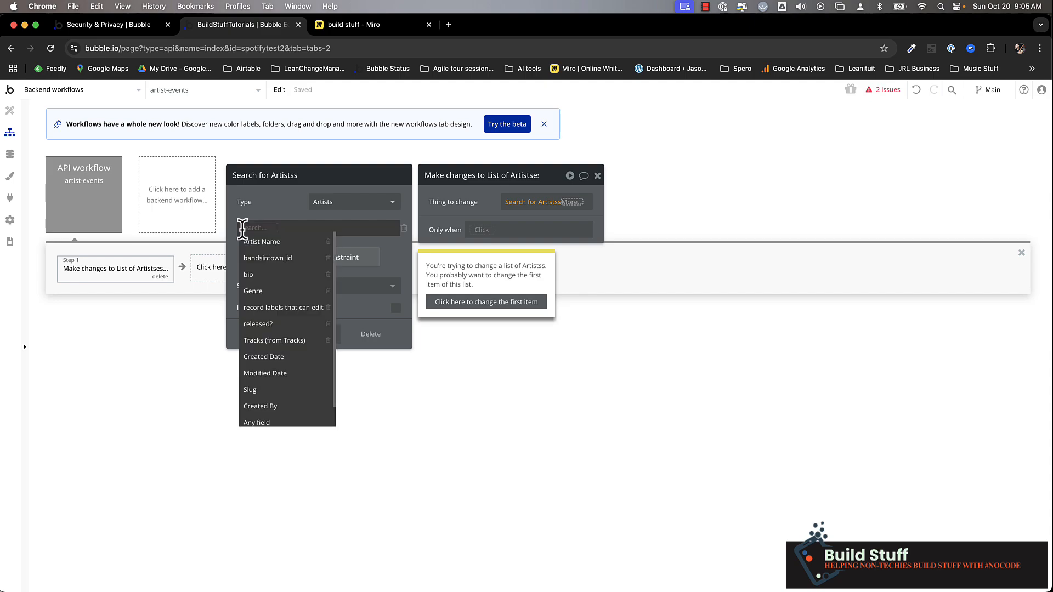
pyautogui.write('ba')
pyautogui.click(272, 243)
pyautogui.click(298, 227)
pyautogui.click(296, 241)
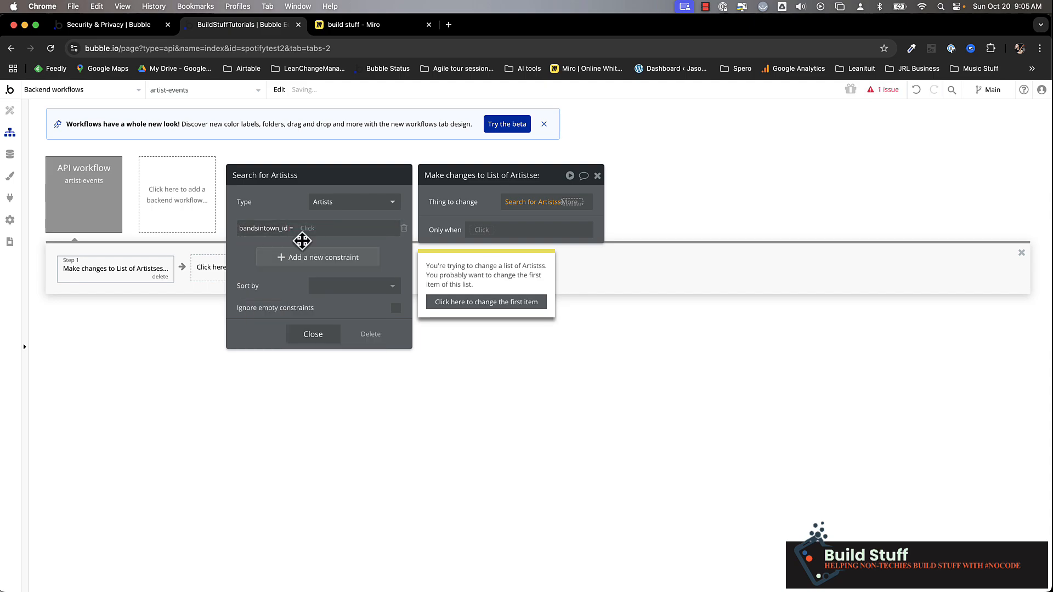
pyautogui.click(318, 228)
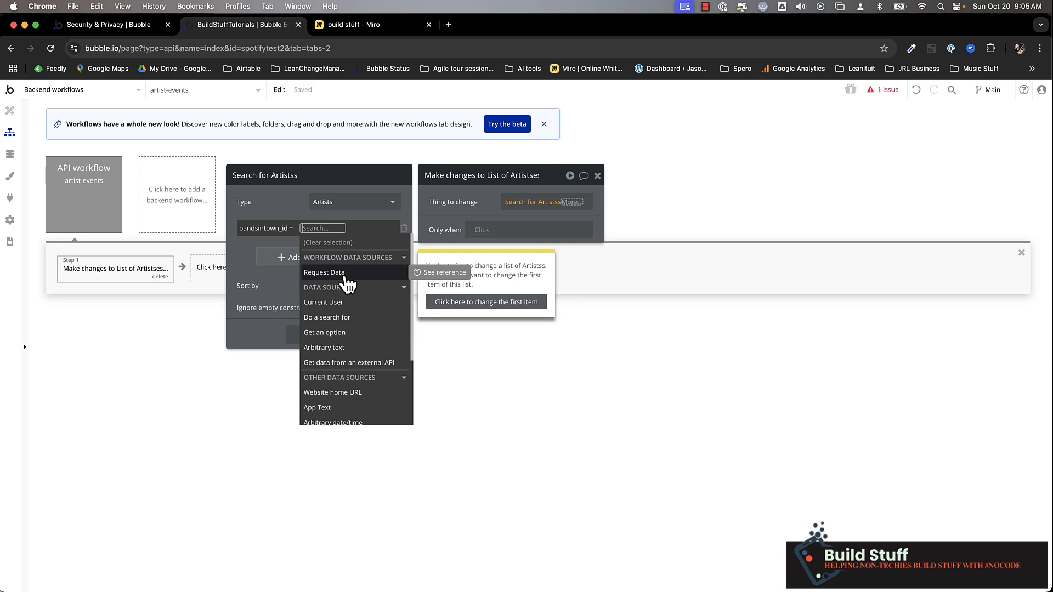
pyautogui.click(330, 274)
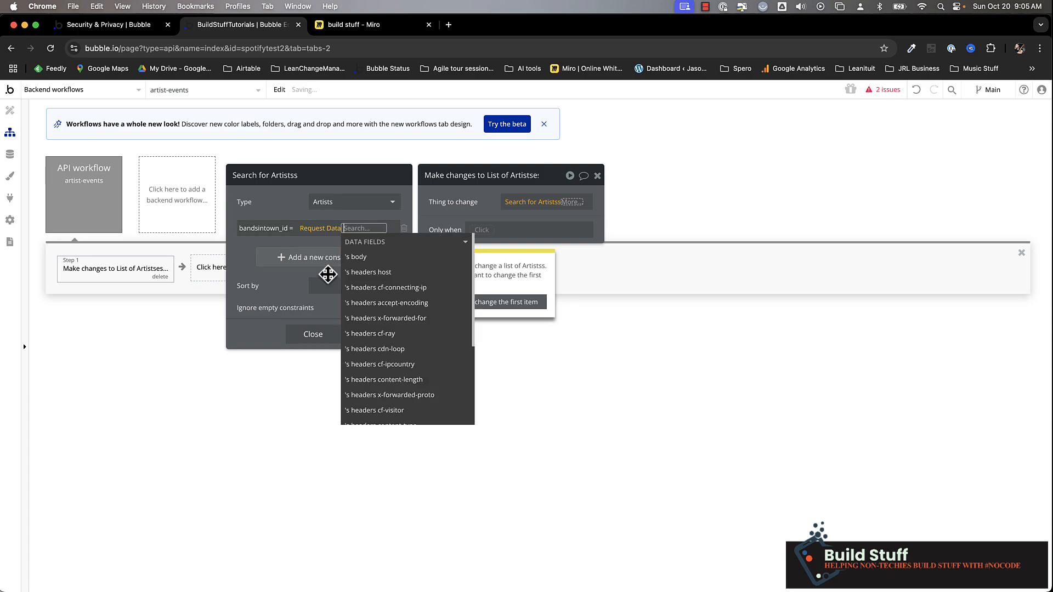
pyautogui.click(366, 264)
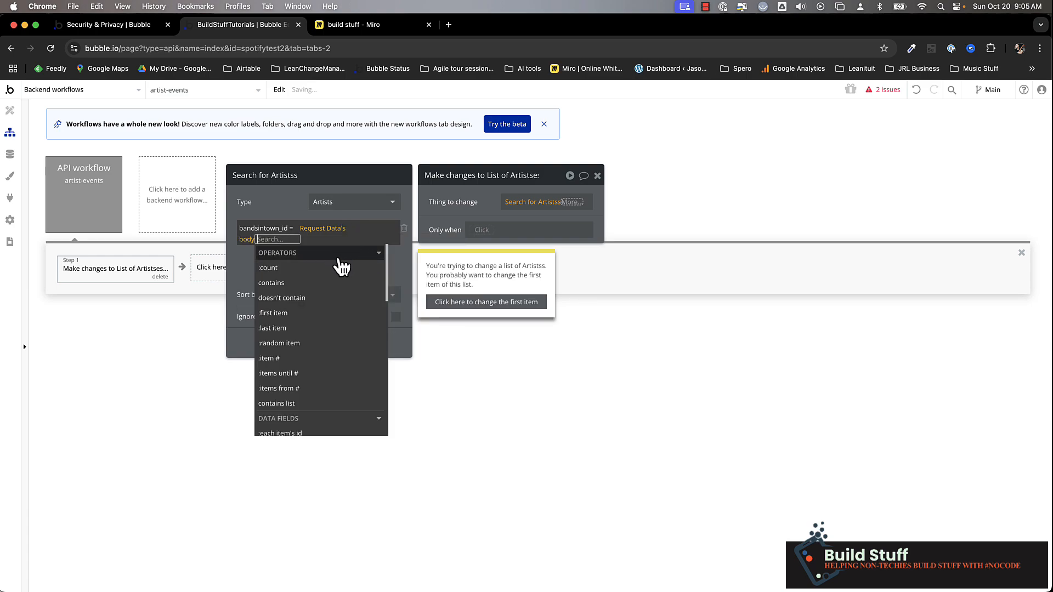
# - Match on the body's first item's artist_id and change only the first matching Artist
pyautogui.scroll(-3, 337, 322)
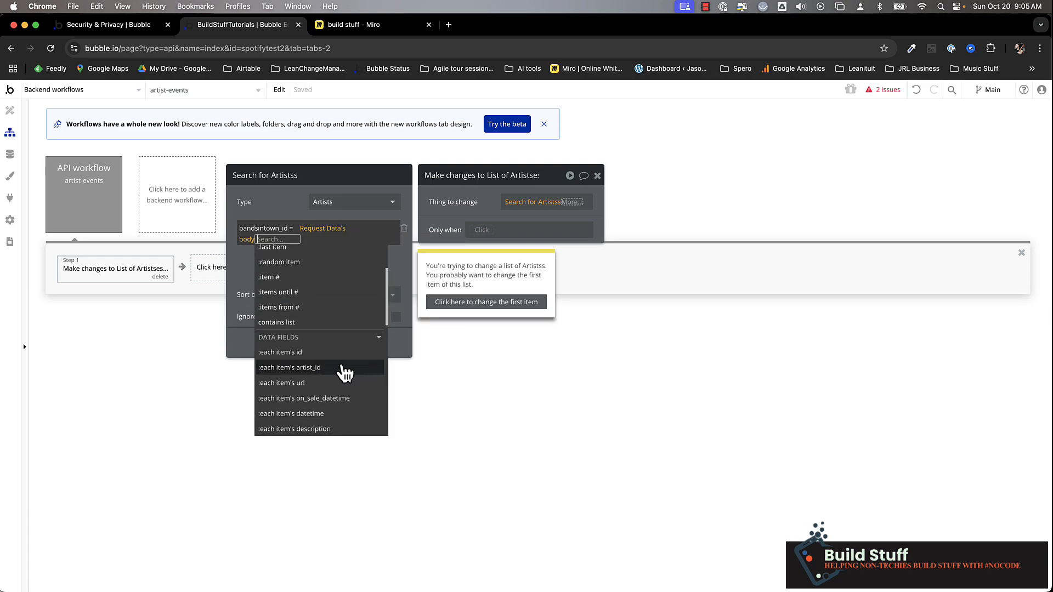
pyautogui.scroll(3, 340, 366)
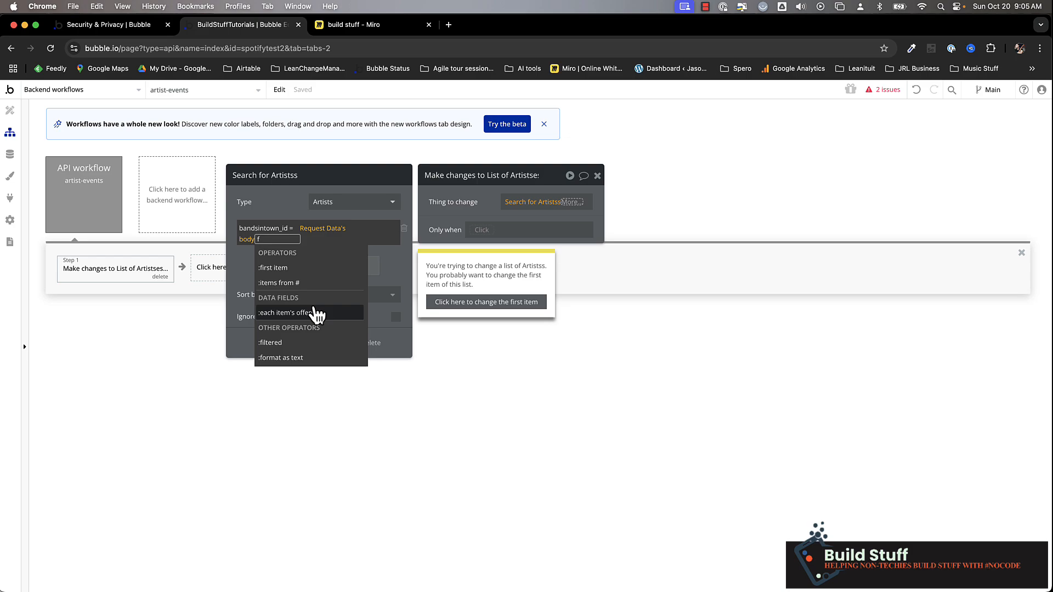
pyautogui.click(320, 269)
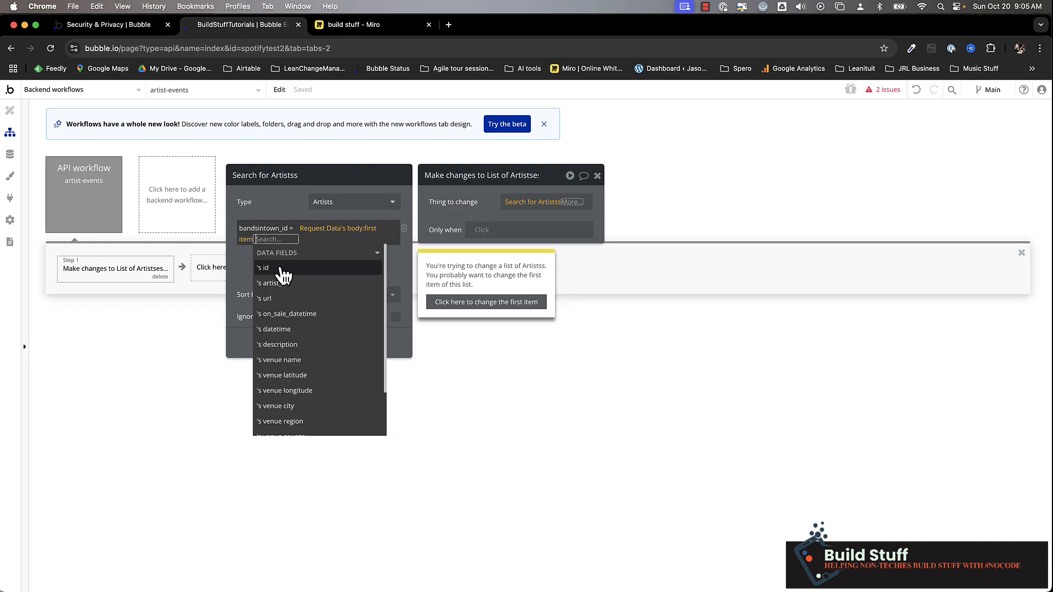
pyautogui.click(291, 284)
pyautogui.click(244, 277)
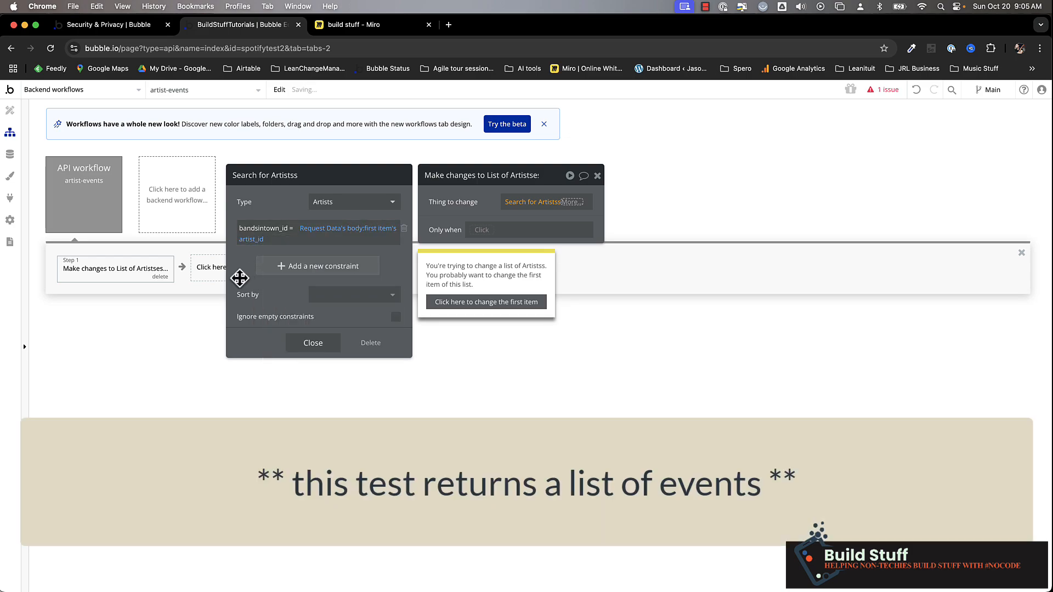
pyautogui.click(315, 354)
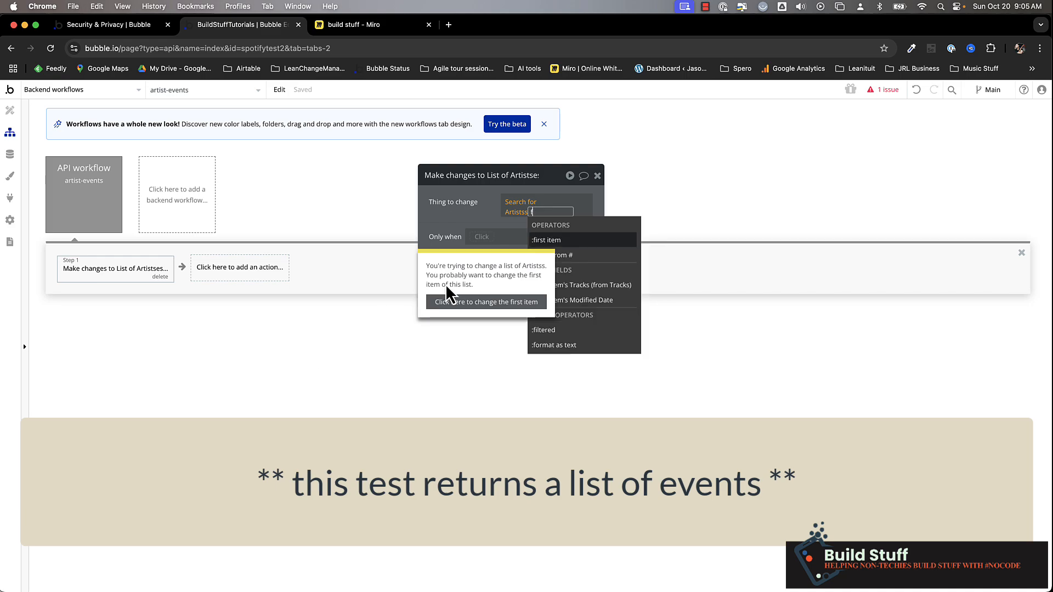
pyautogui.click(570, 248)
pyautogui.click(442, 220)
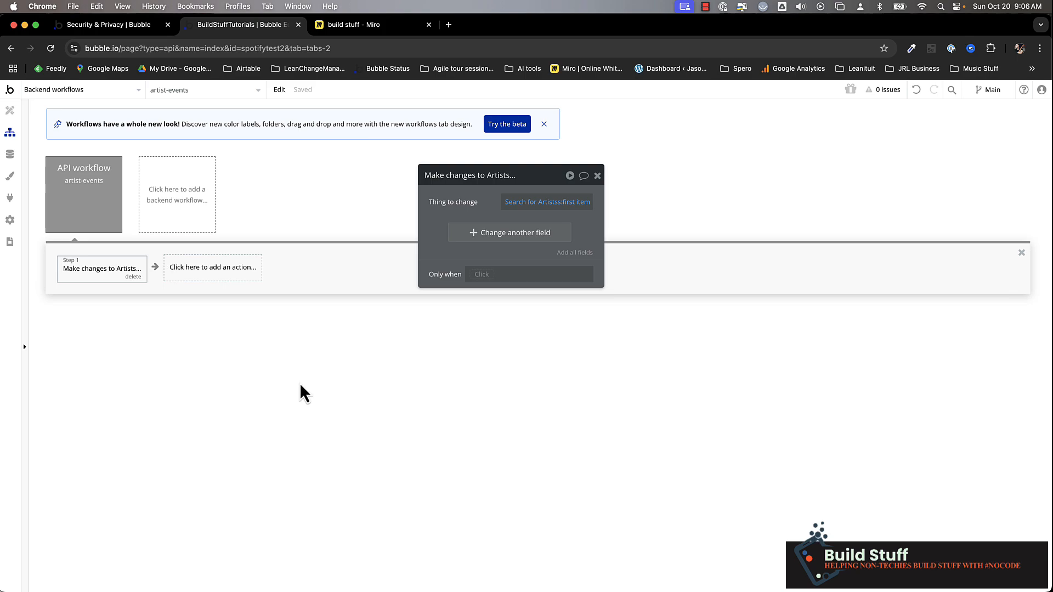
# - Create a new text field 'event data' on Artists to change
pyautogui.click(535, 238)
pyautogui.click(448, 227)
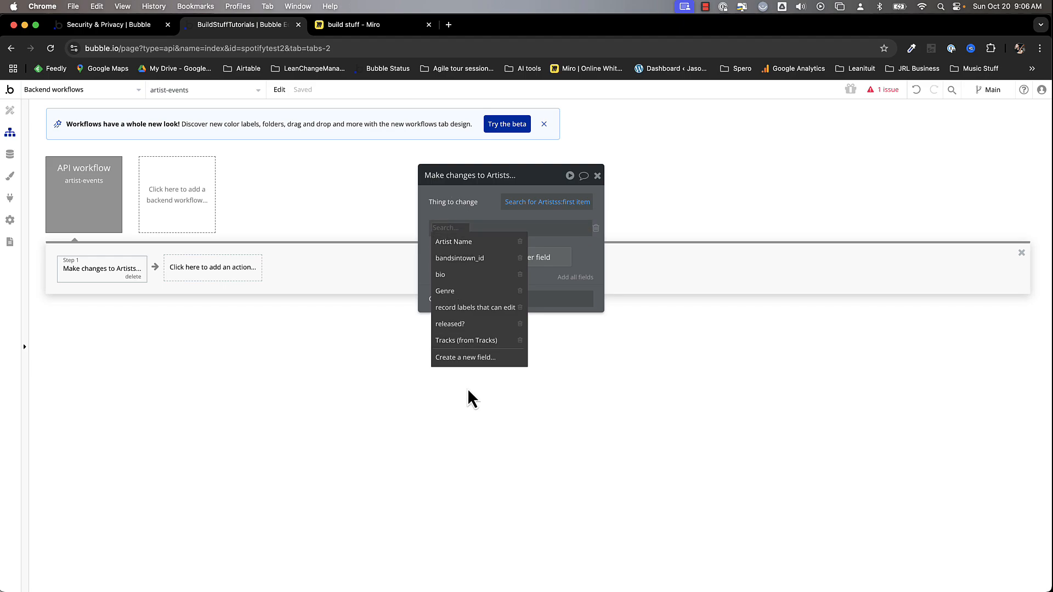
pyautogui.click(466, 357)
pyautogui.click(475, 177)
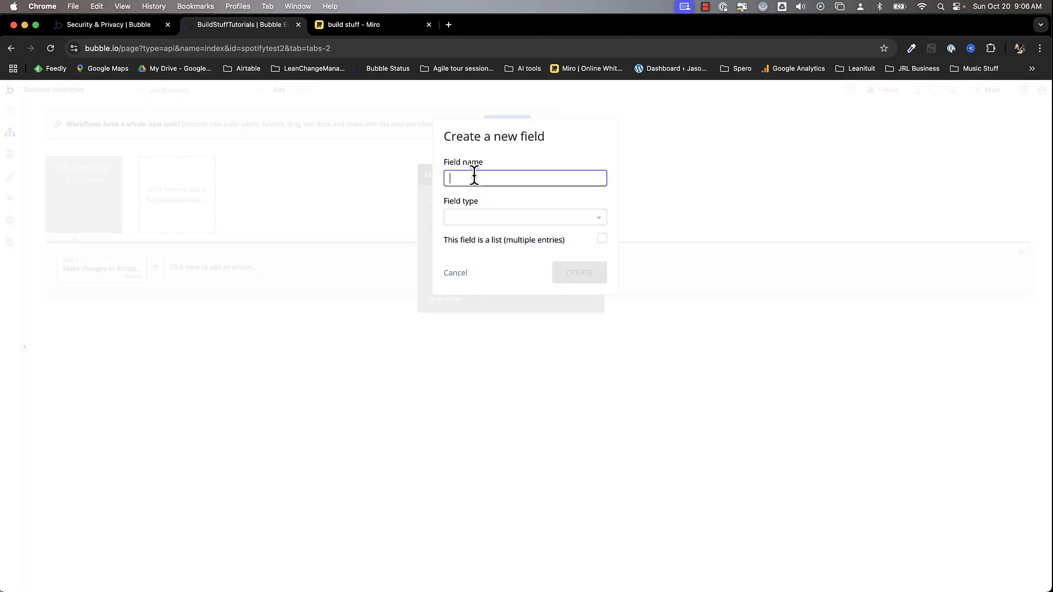
pyautogui.write('event data')
pyautogui.click(491, 217)
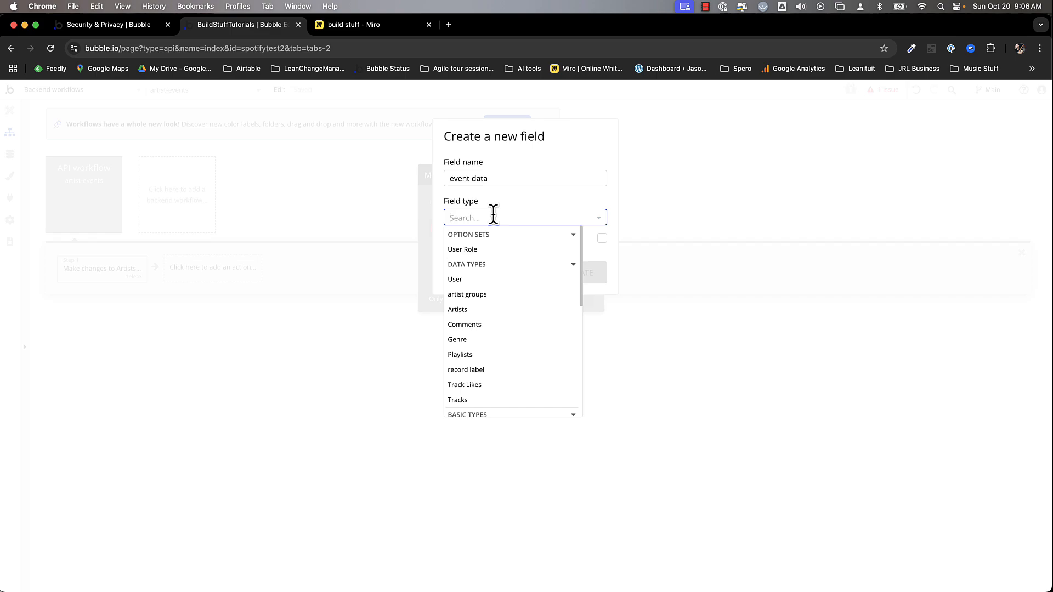
pyautogui.write('text')
pyautogui.click(489, 248)
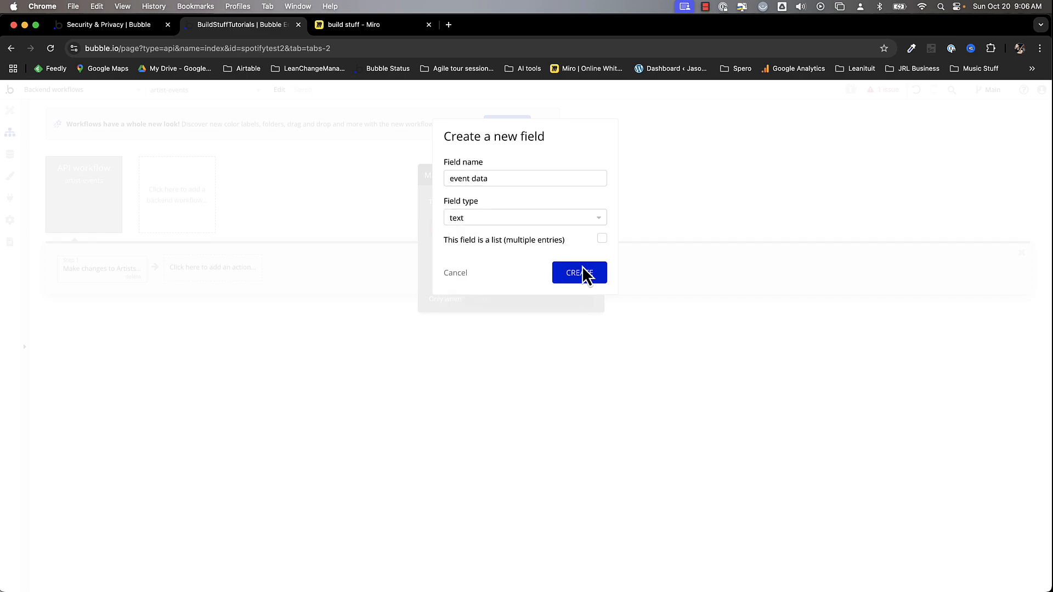
pyautogui.click(583, 273)
# - Set event data to Request Data's body:first item's venue name
pyautogui.click(492, 233)
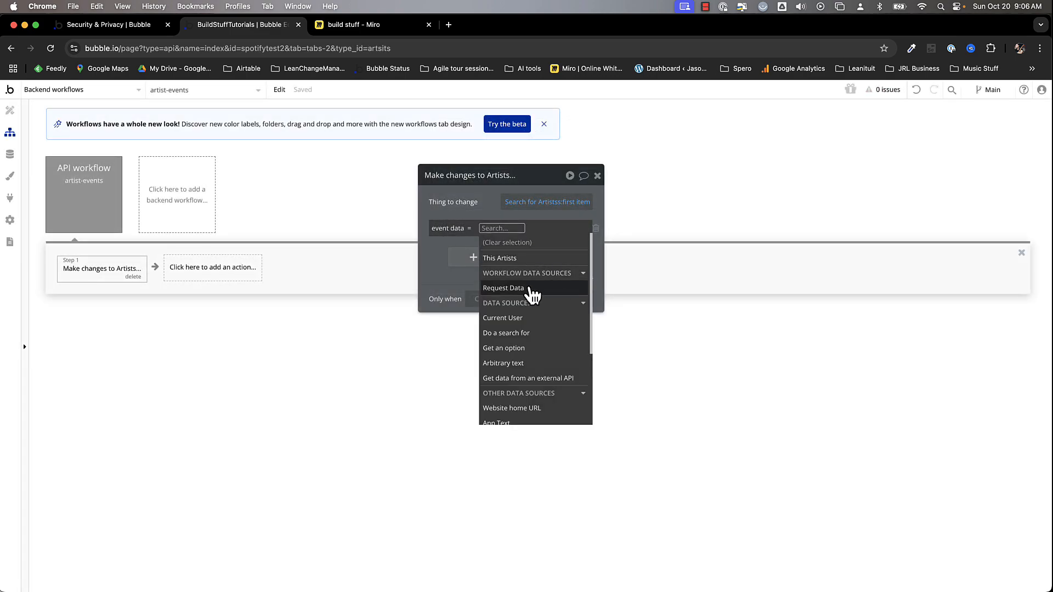
pyautogui.click(508, 289)
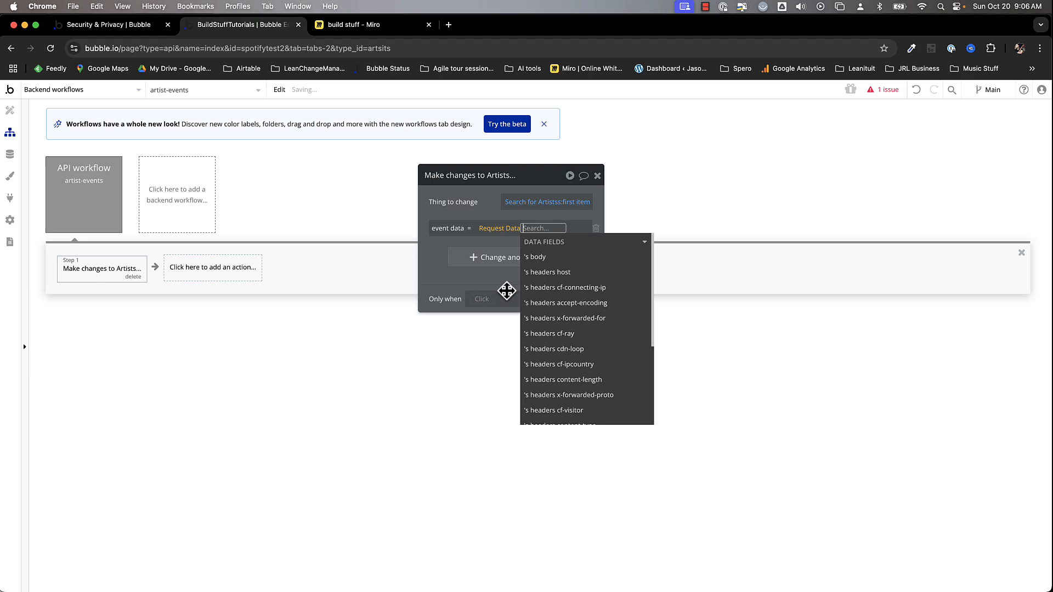
pyautogui.click(543, 267)
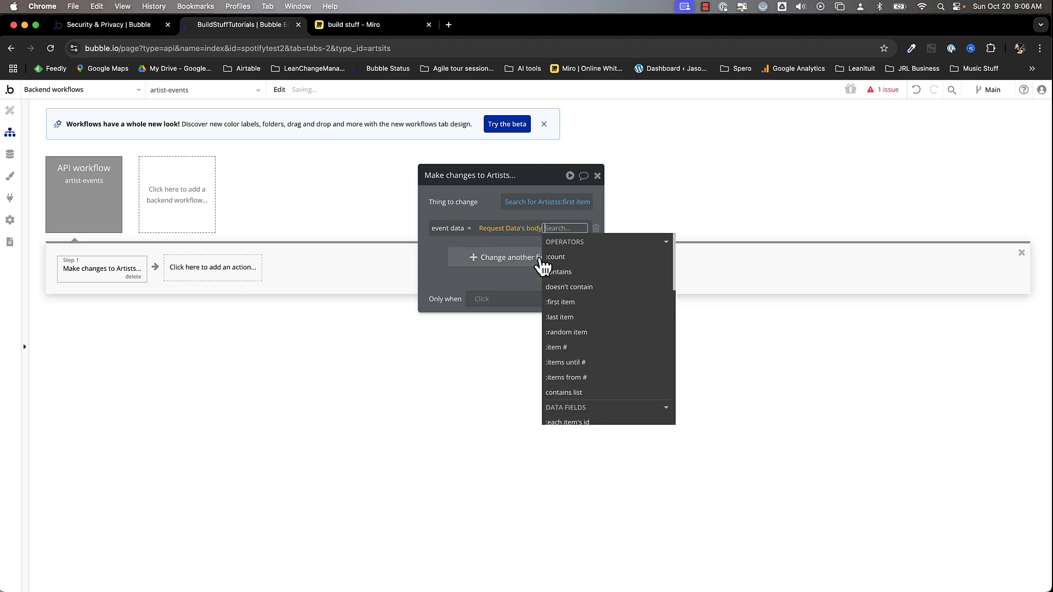
pyautogui.write('f')
pyautogui.click(581, 257)
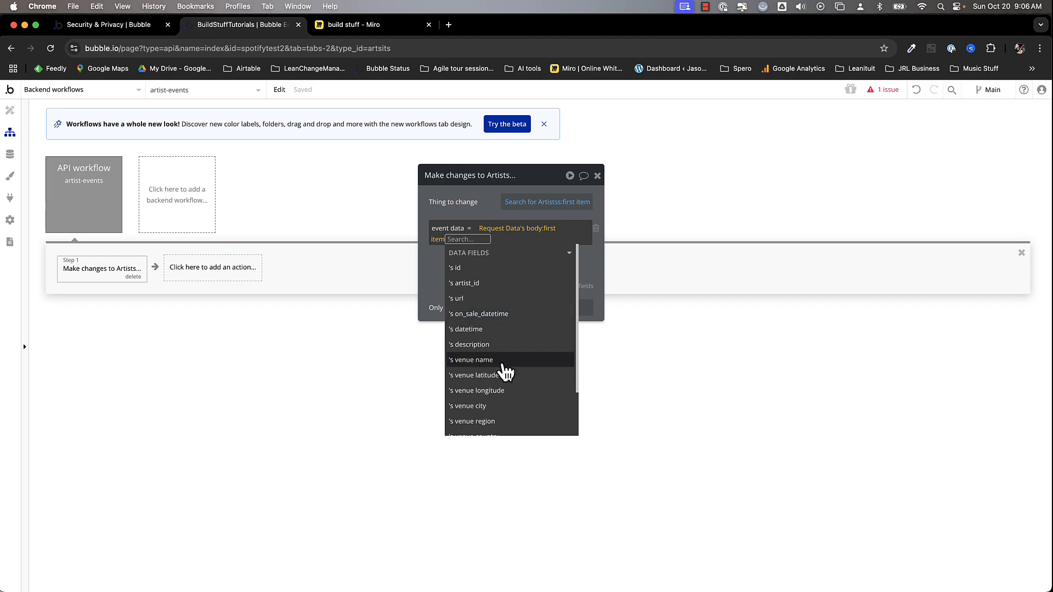
pyautogui.click(501, 362)
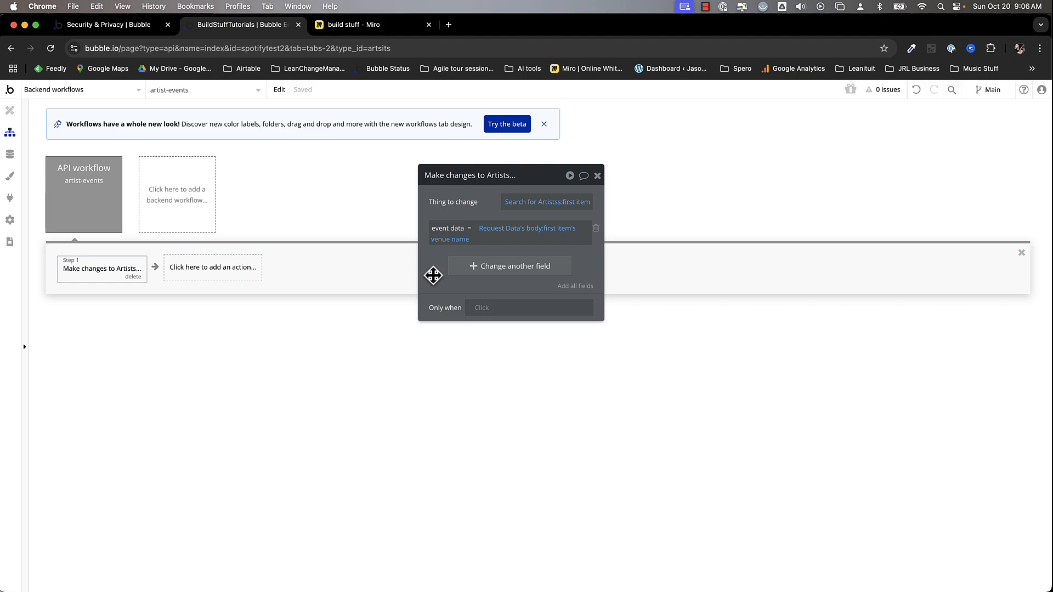
# - Remove the Bio column from the All Artists view and save it
pyautogui.click(9, 156)
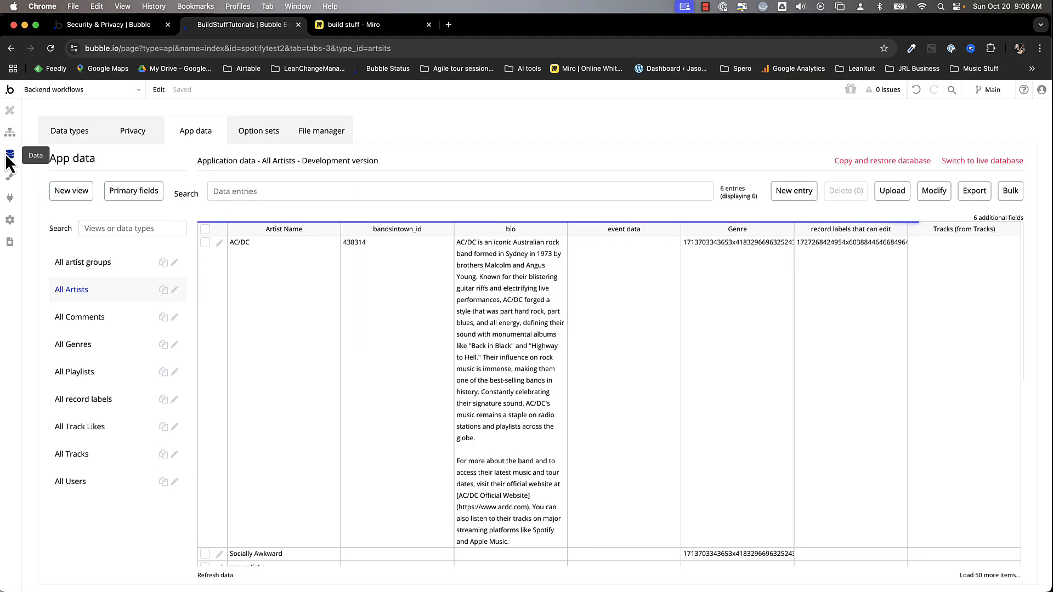
pyautogui.click(998, 218)
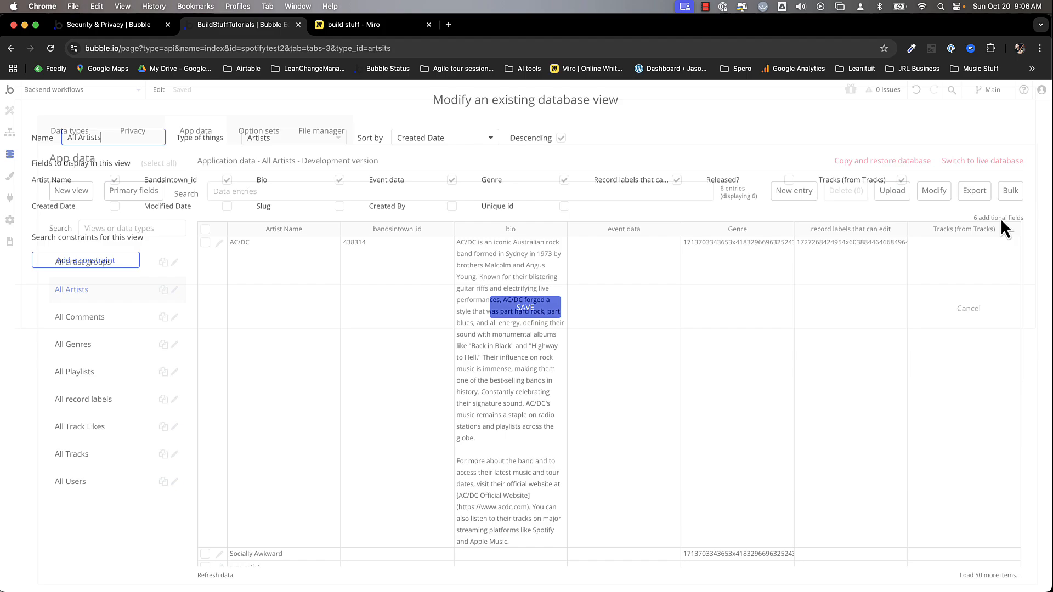
pyautogui.click(340, 180)
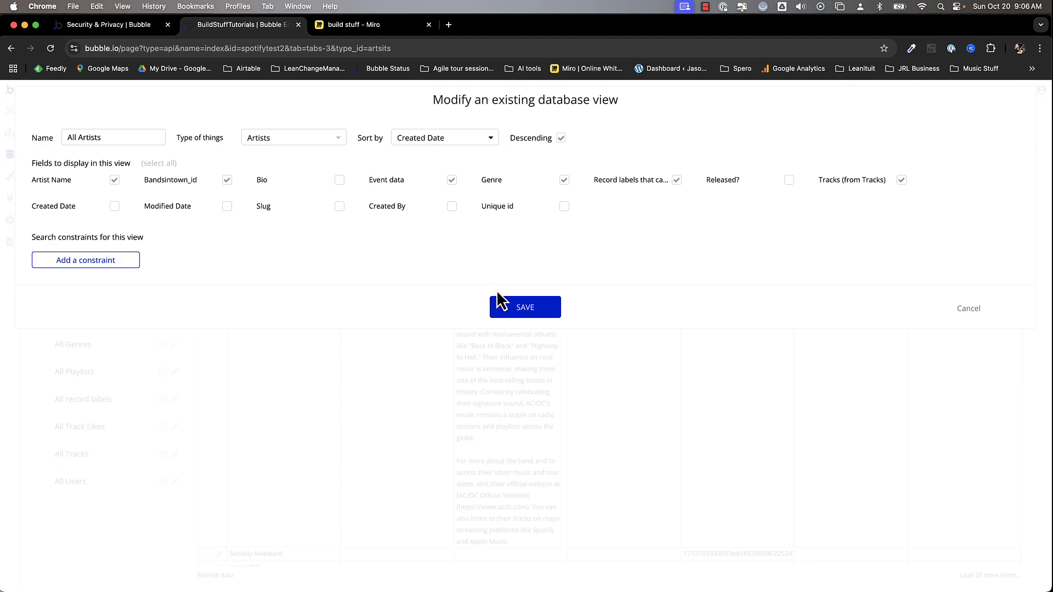
pyautogui.click(527, 308)
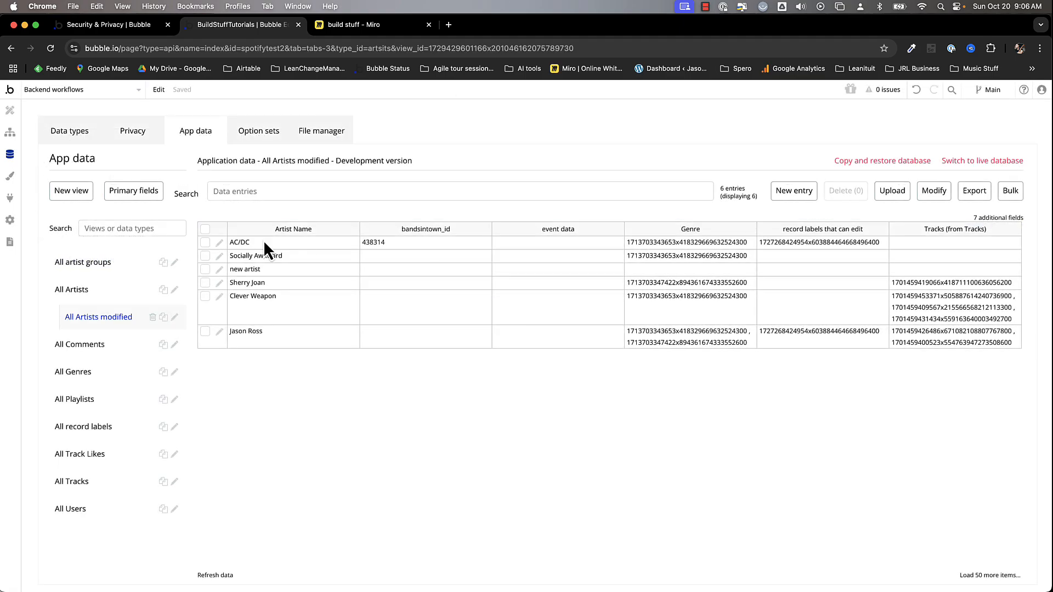
# - Check AC/DC's bandsintown_id 438314 and empty event data, then switch to Postman
pyautogui.click(378, 244)
pyautogui.click(537, 245)
pyautogui.press('super+Tab')
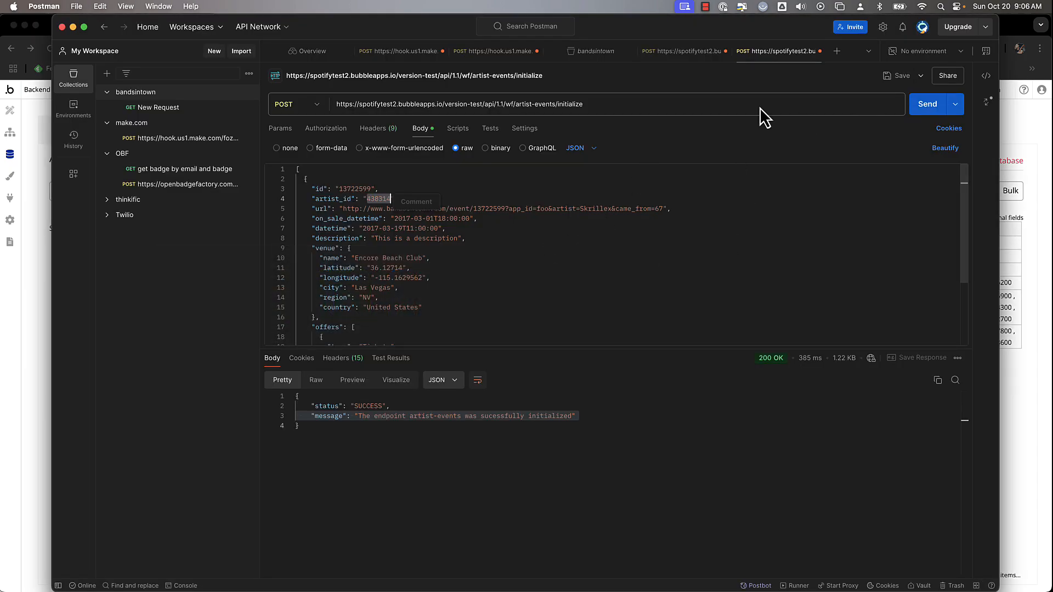
# - Remove 'initialize' from the artist-events request URL
pyautogui.doubleClick(578, 104)
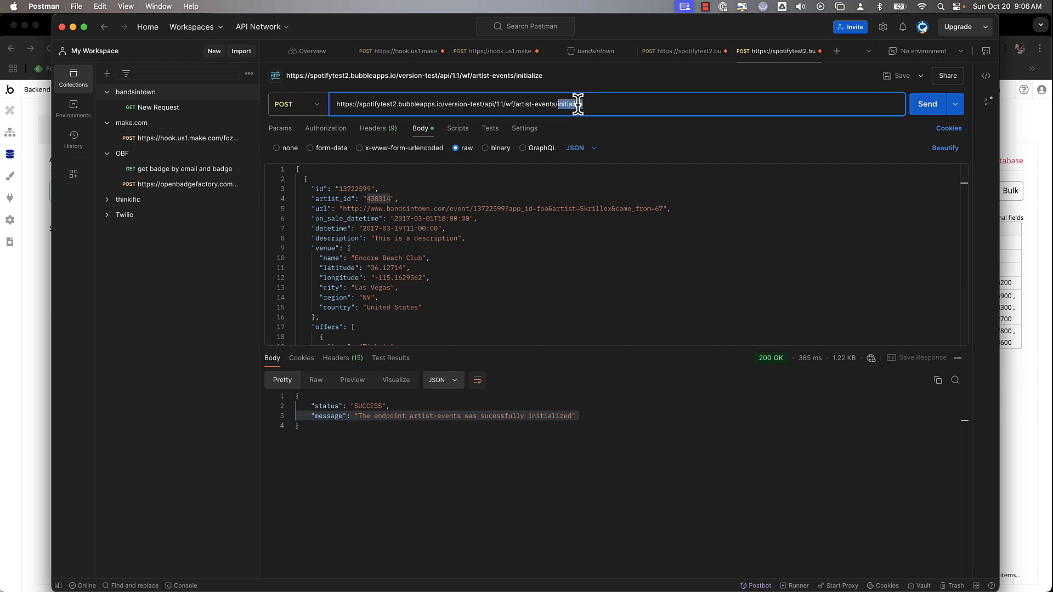
pyautogui.press('BackSpace')
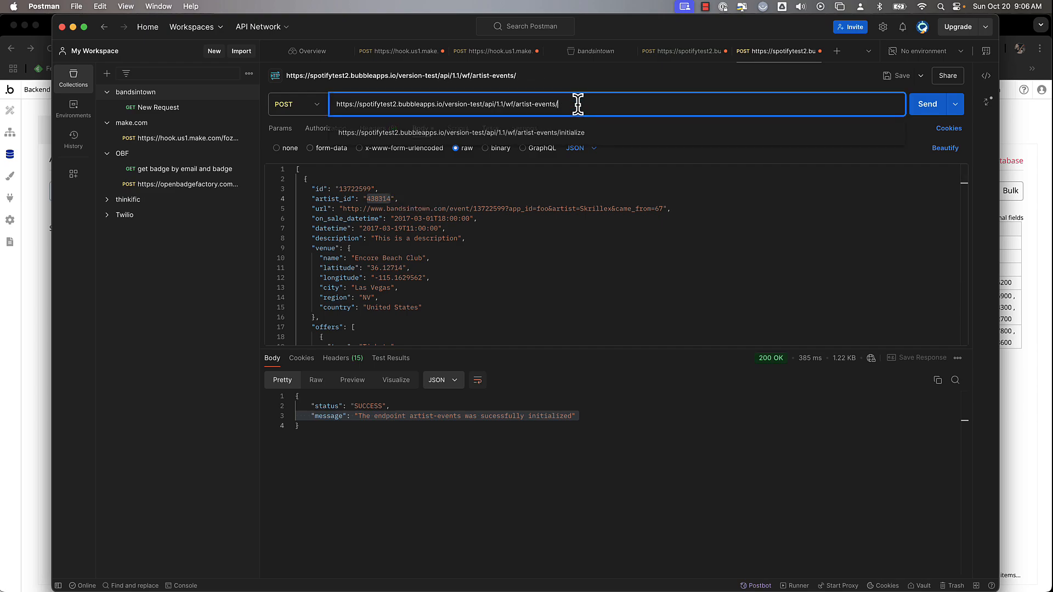
pyautogui.click(665, 237)
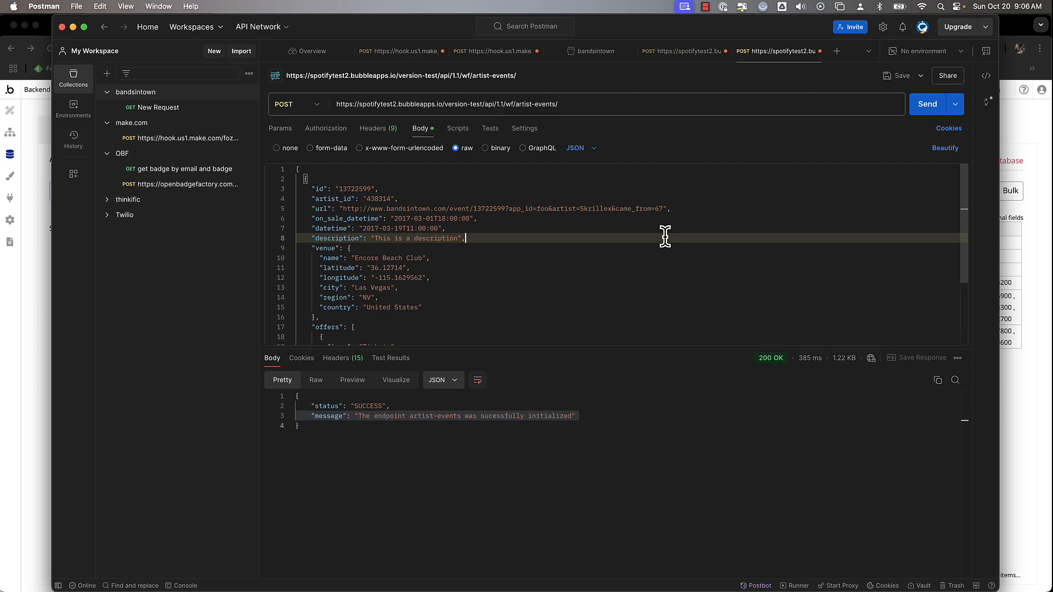
# - Send the sample event and refresh Bubble's App data to show Encore Beach Club
pyautogui.click(931, 105)
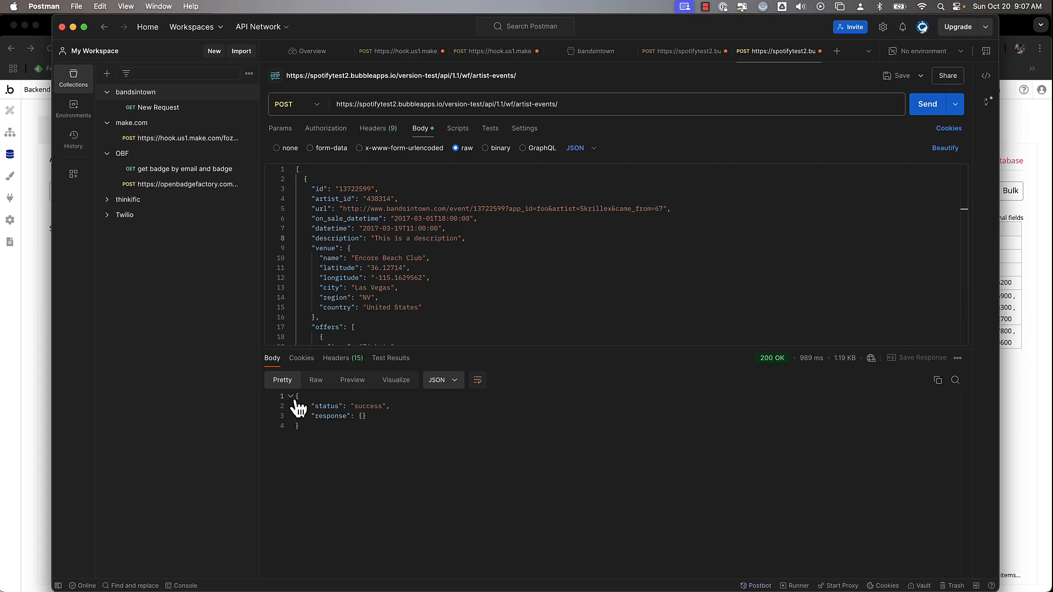
pyautogui.moveTo(296, 397); pyautogui.dragTo(326, 423)
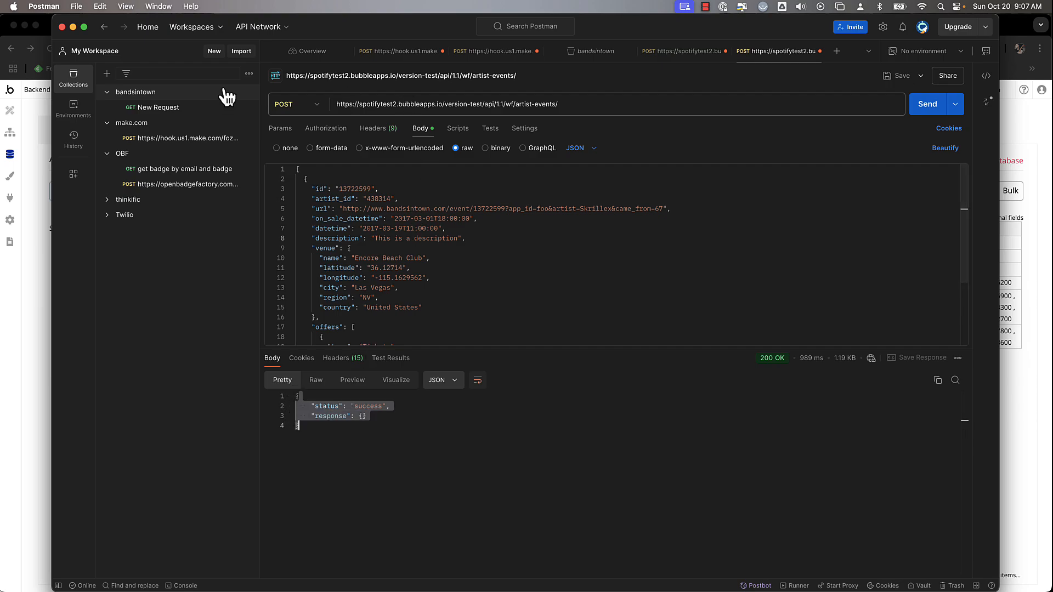
pyautogui.click(8, 346)
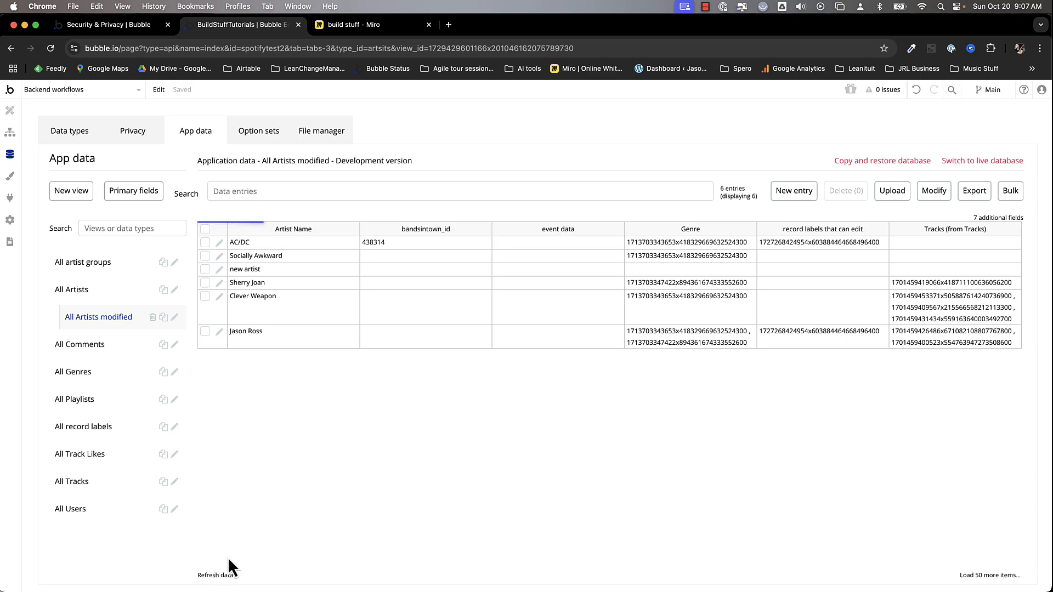
pyautogui.click(525, 242)
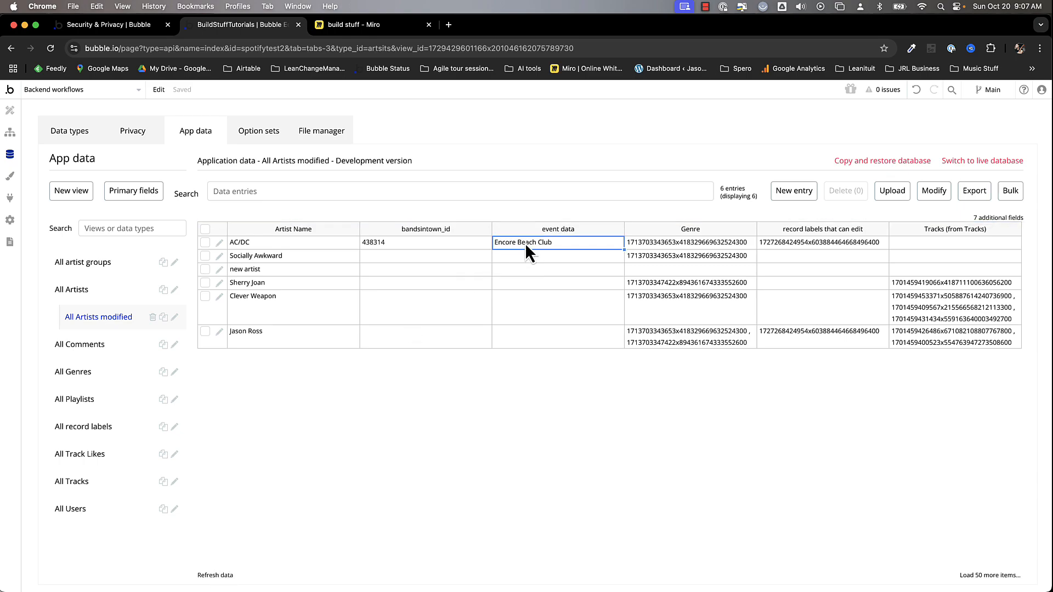